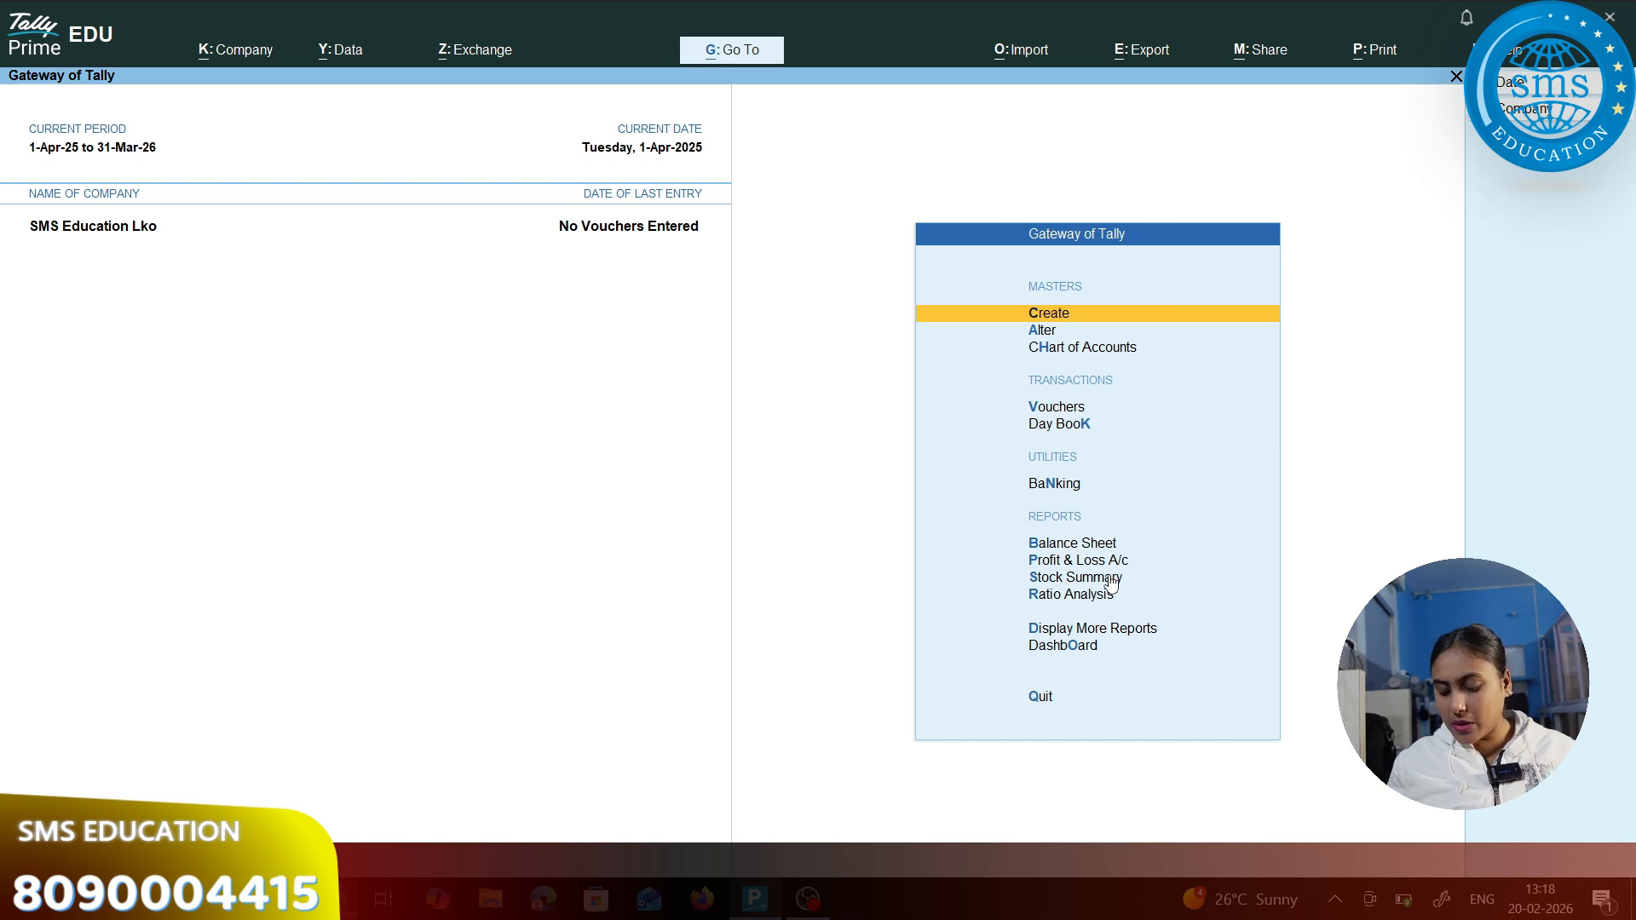
# Open voucher entry and switch the new voucher to the Receipt type.
pyautogui.press('Down')
pyautogui.press('Down')
pyautogui.press('Down')
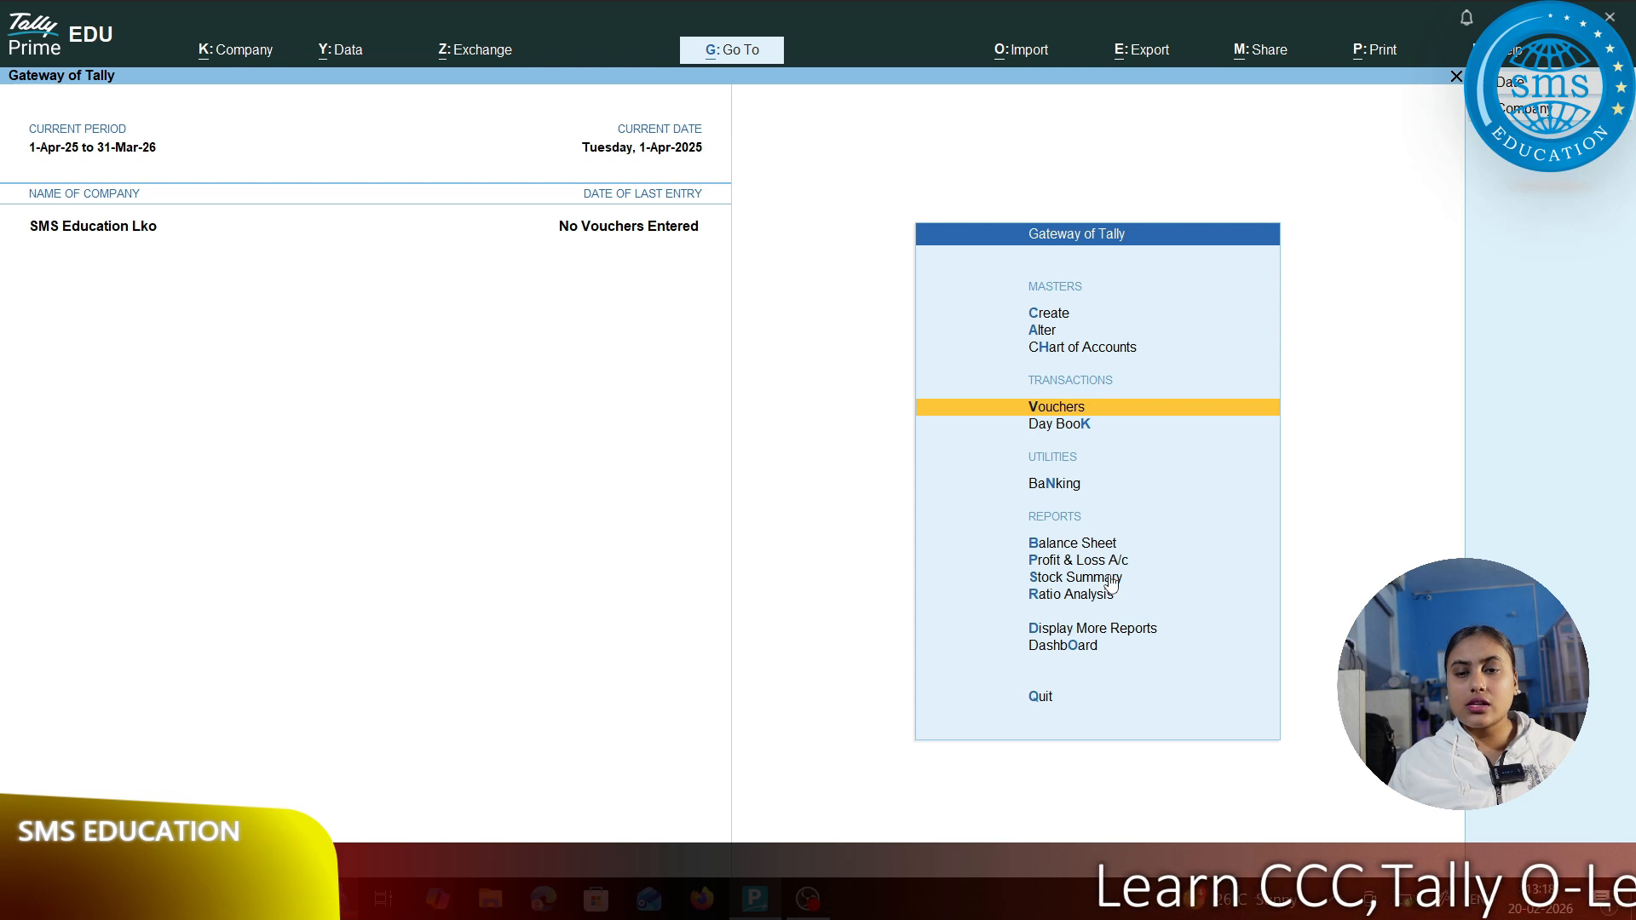
pyautogui.press('Up')
pyautogui.press('Up')
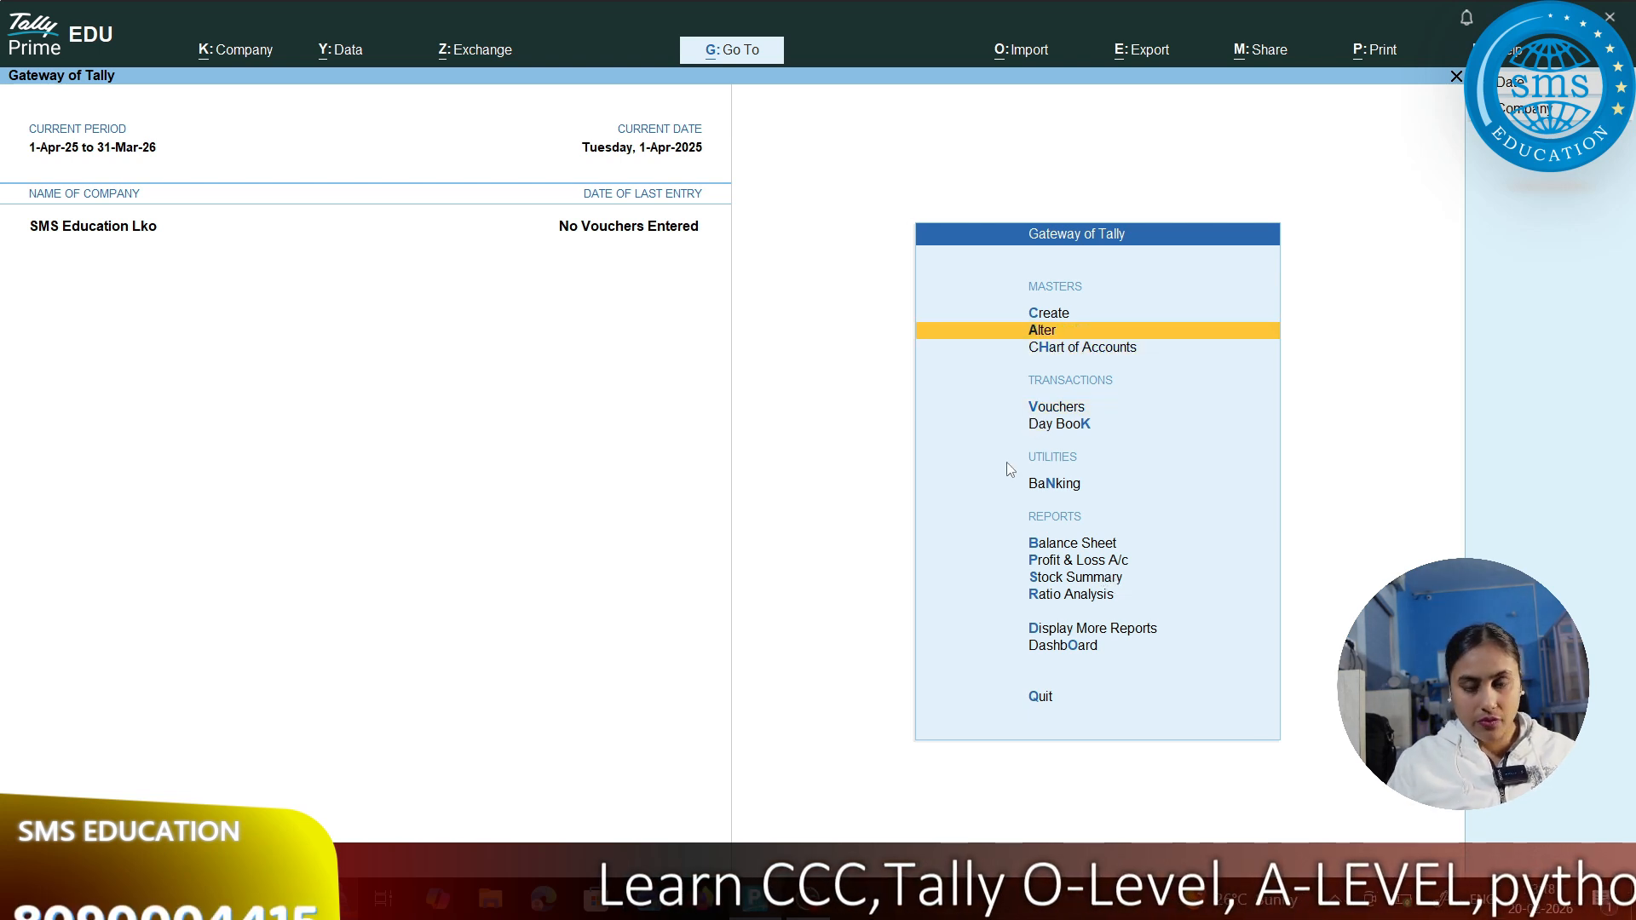
pyautogui.press('v')
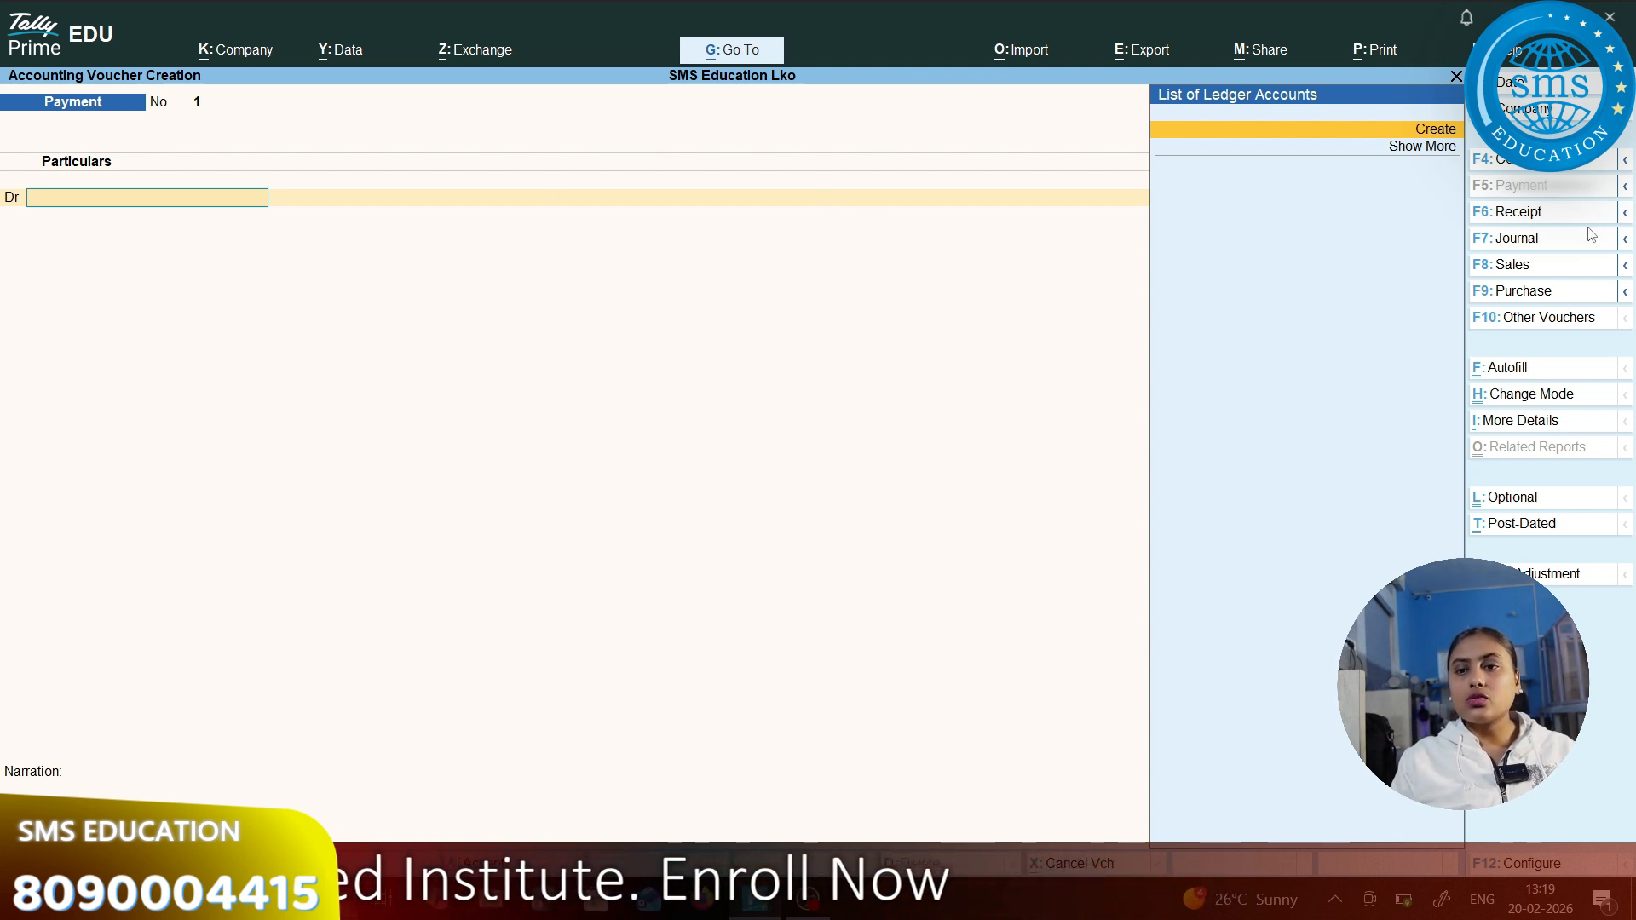
pyautogui.click(1499, 213)
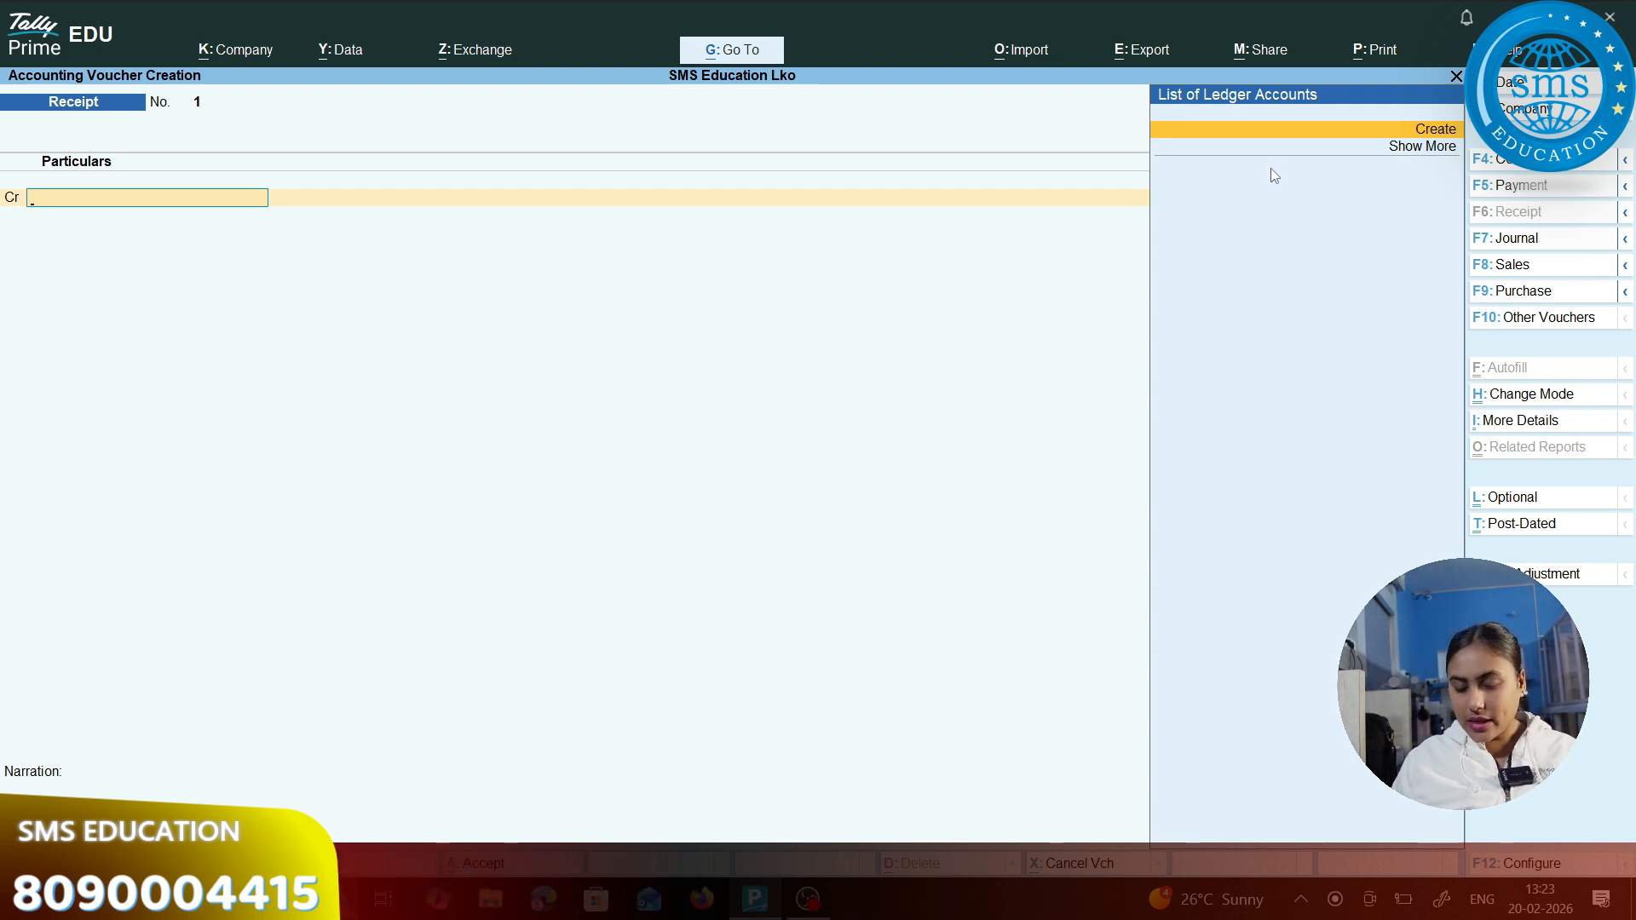
# Create a capital ledger named after the owner for the credit line, grouped under Capital Account, and save it.
pyautogui.press('Return')
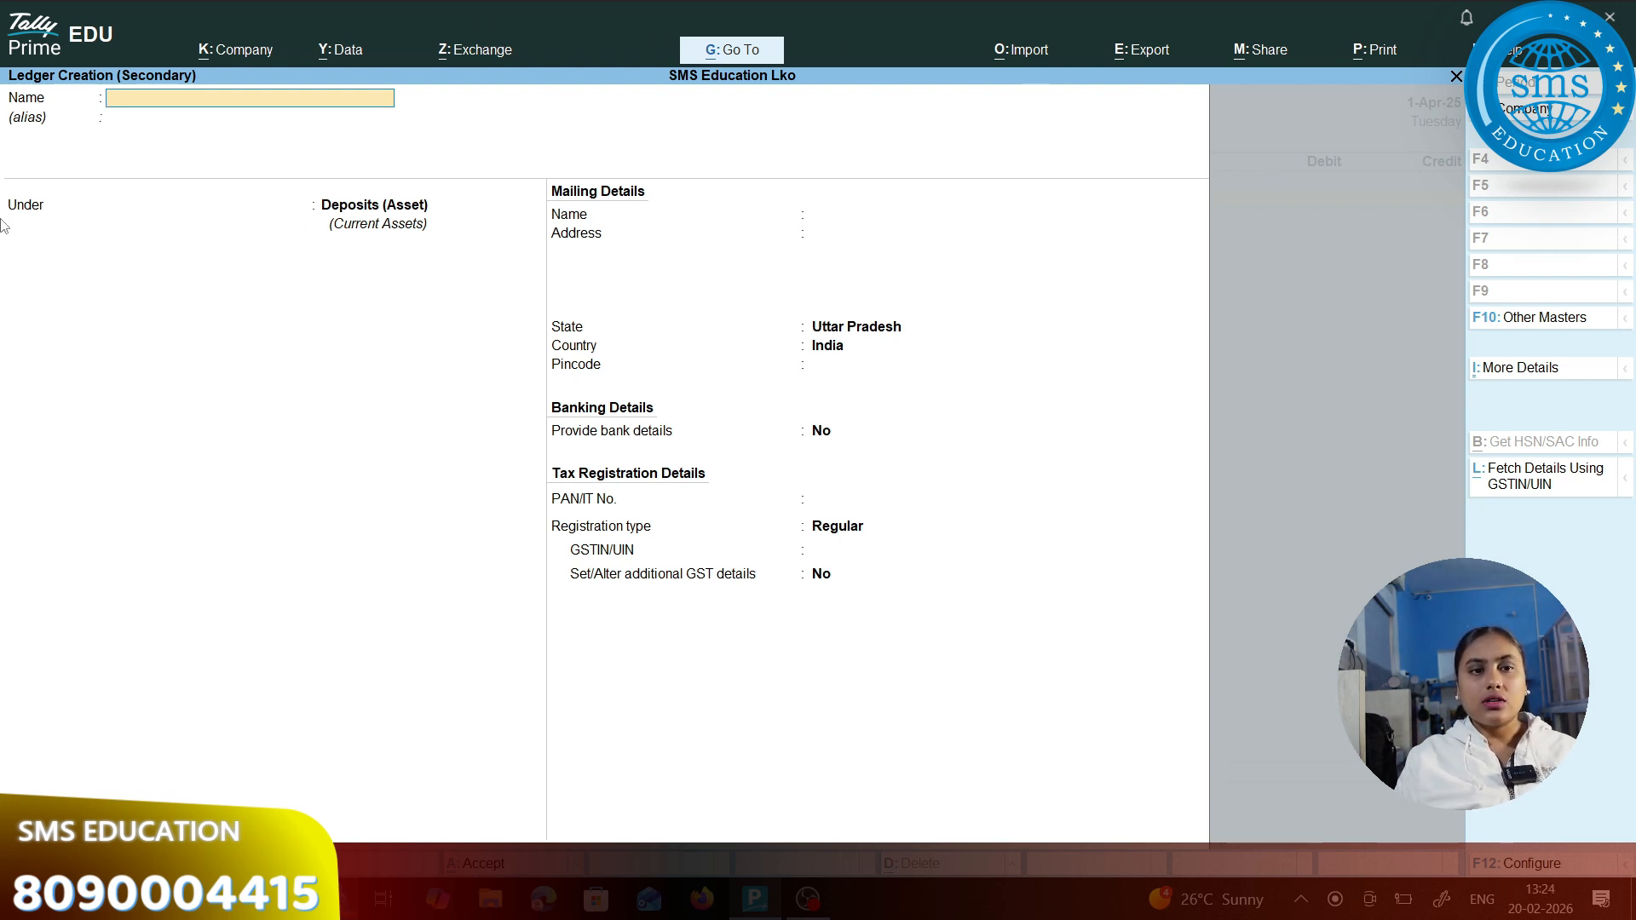
pyautogui.write('Mr. Ra')
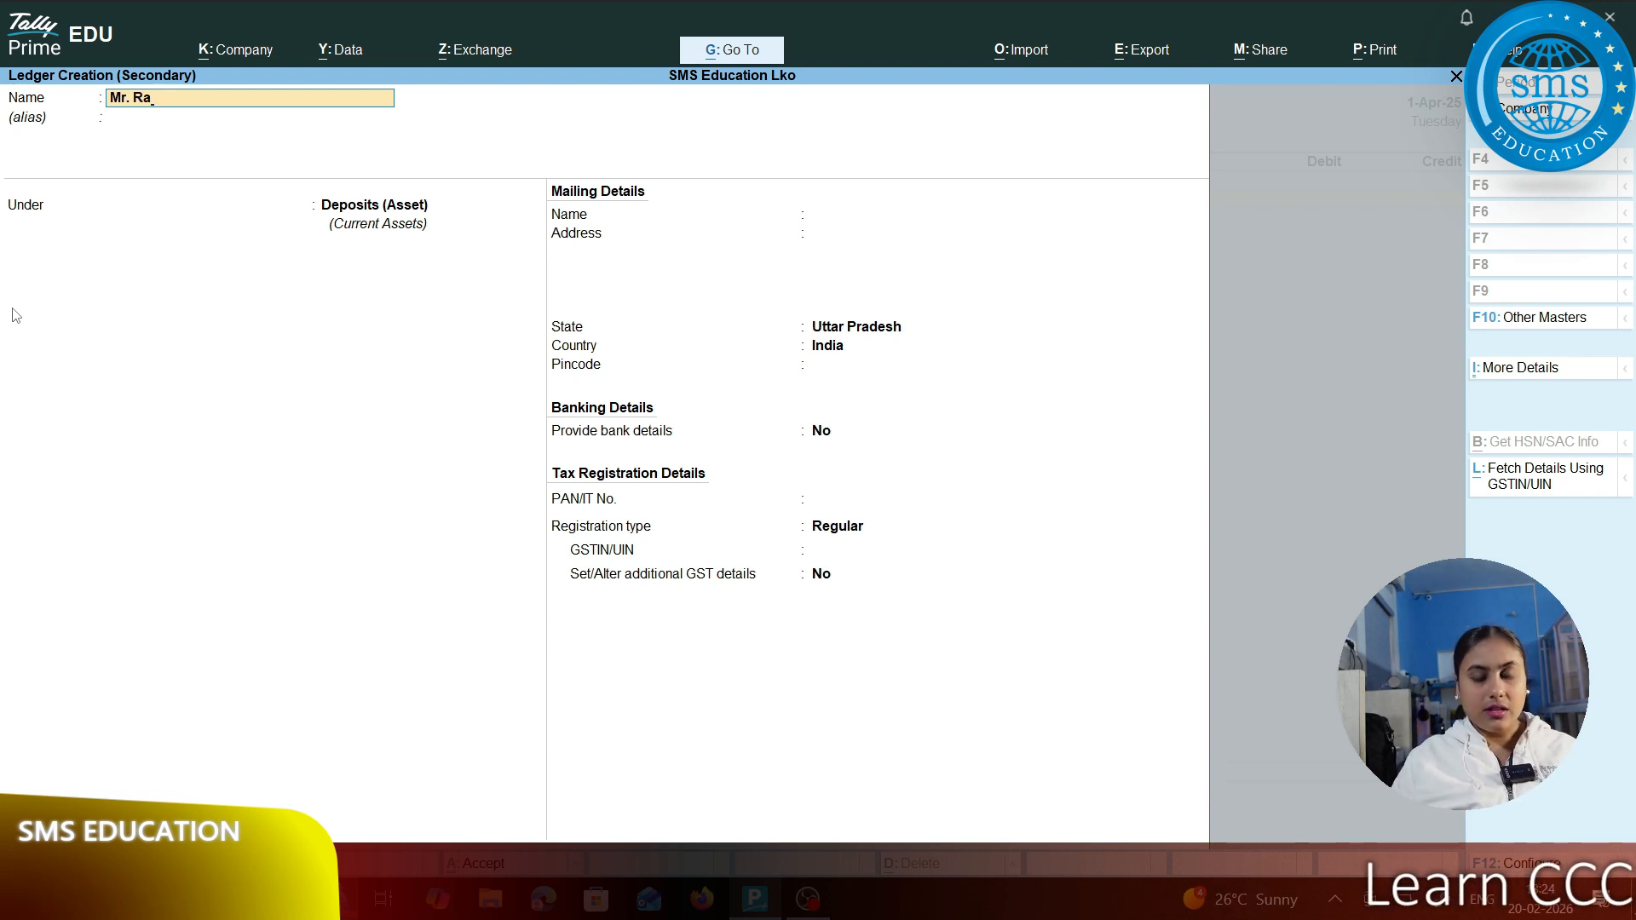
pyautogui.write('m')
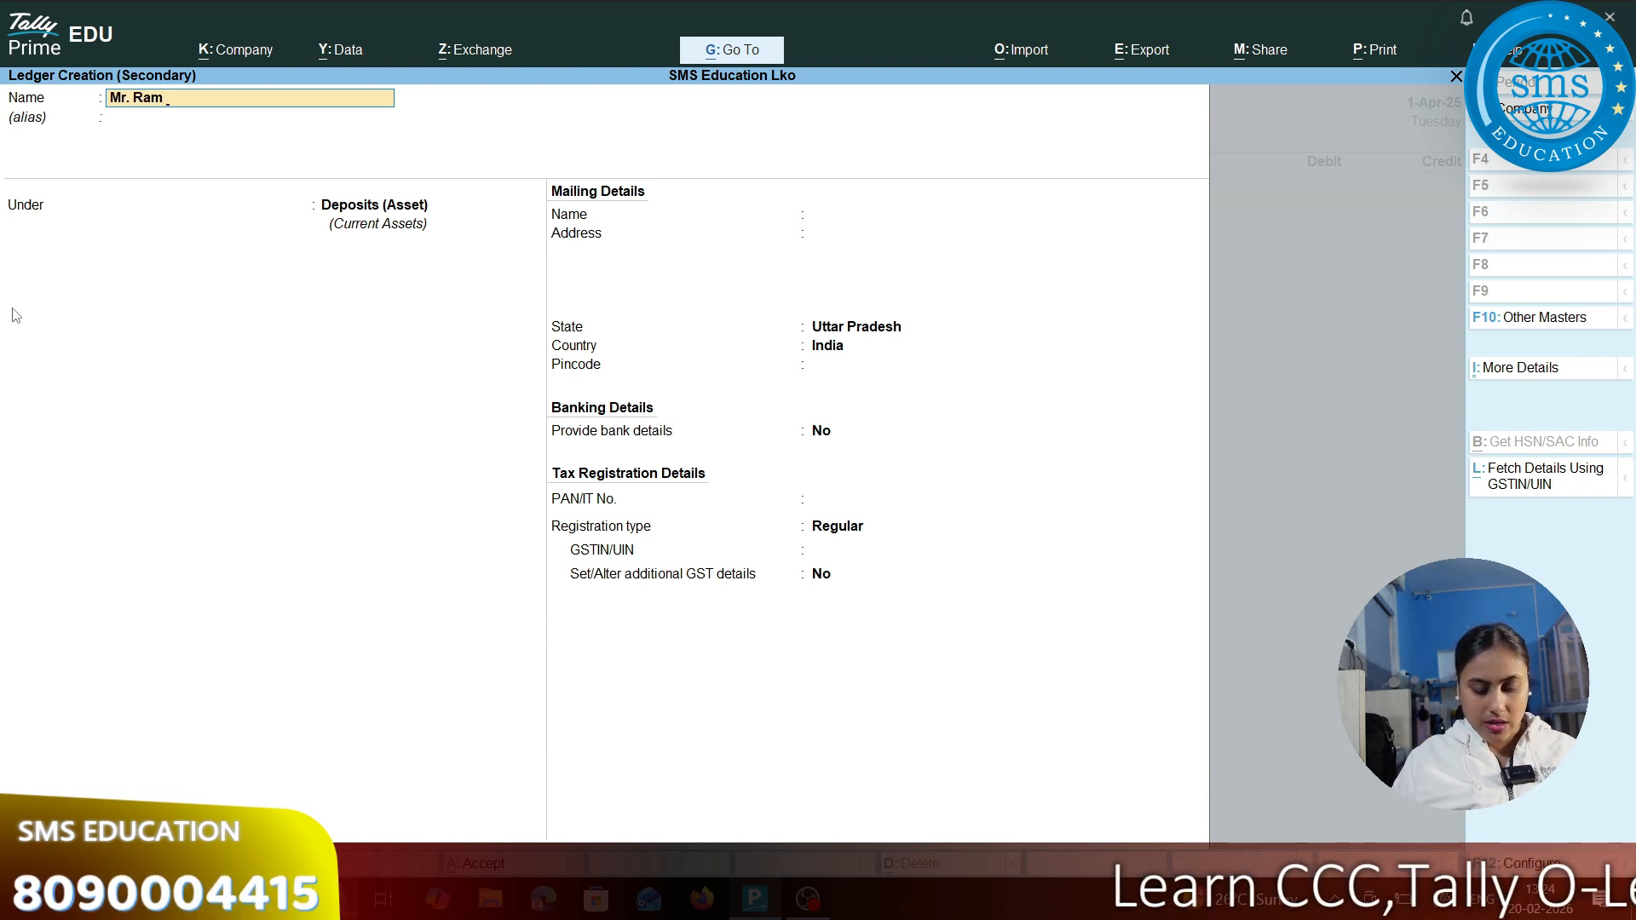
pyautogui.write("'s Capita")
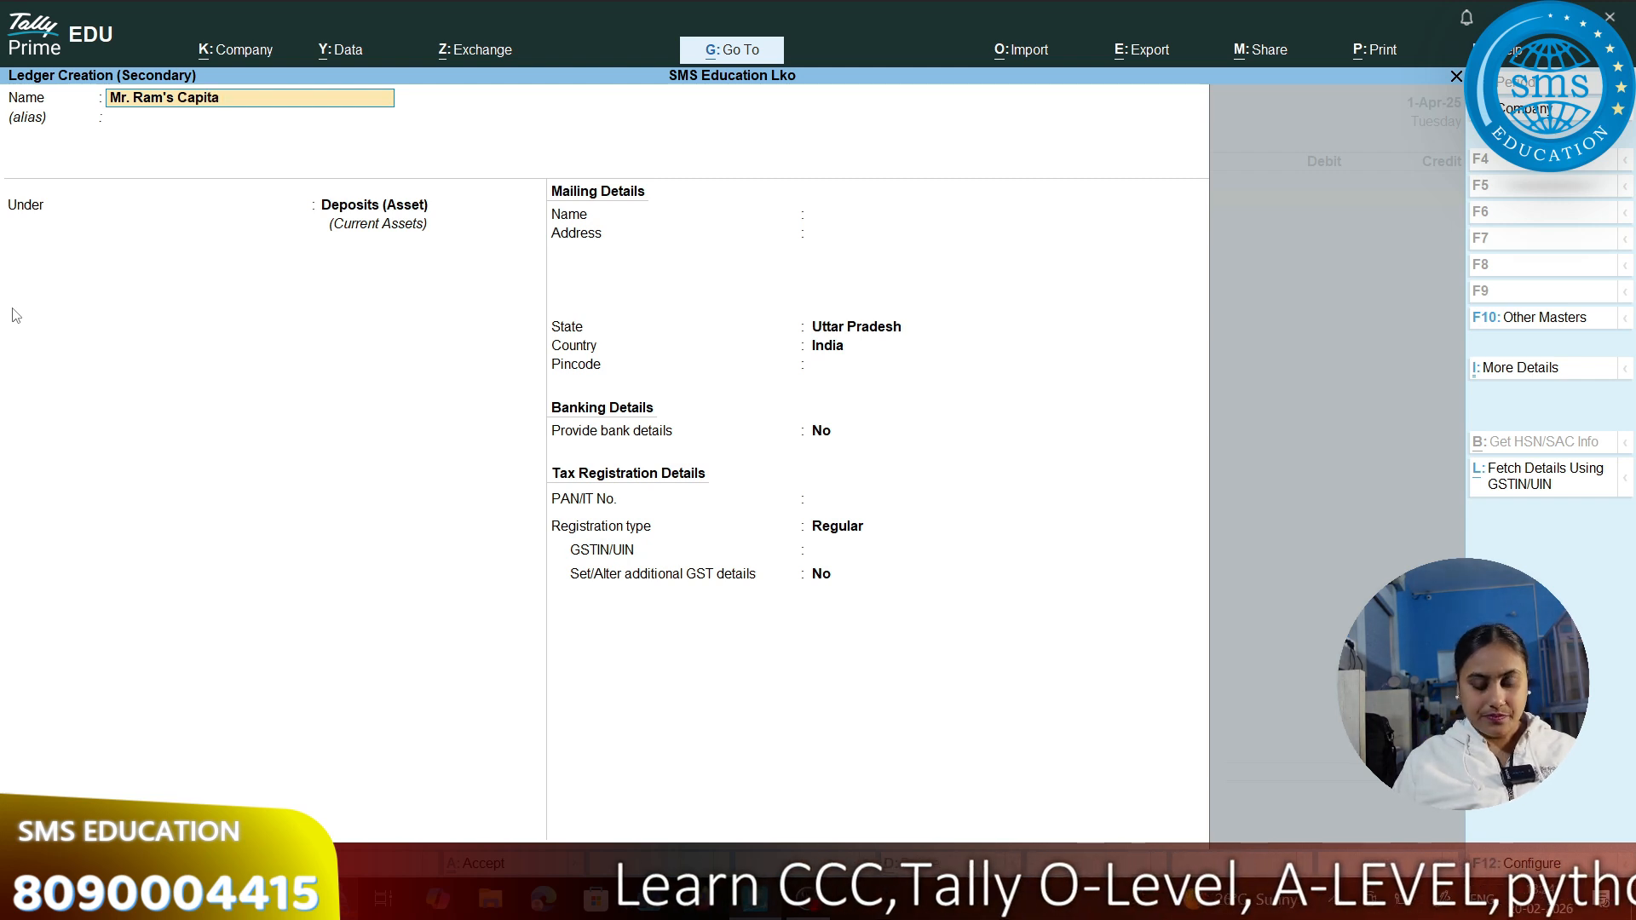
pyautogui.write('l Ac')
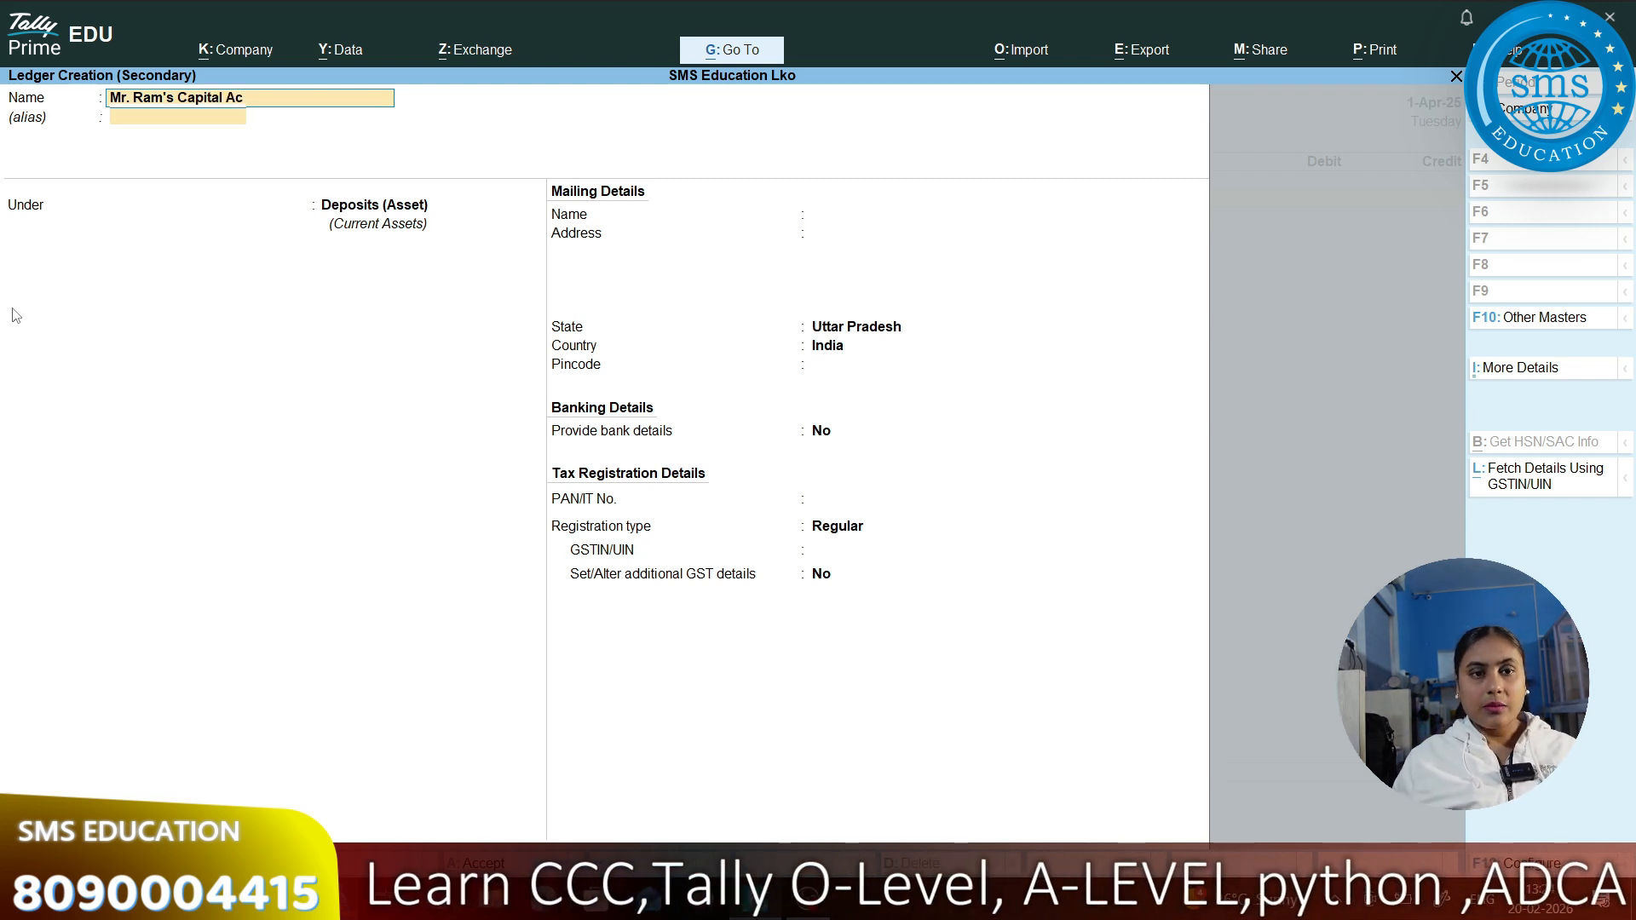
pyautogui.press('Return')
pyautogui.press('Return')
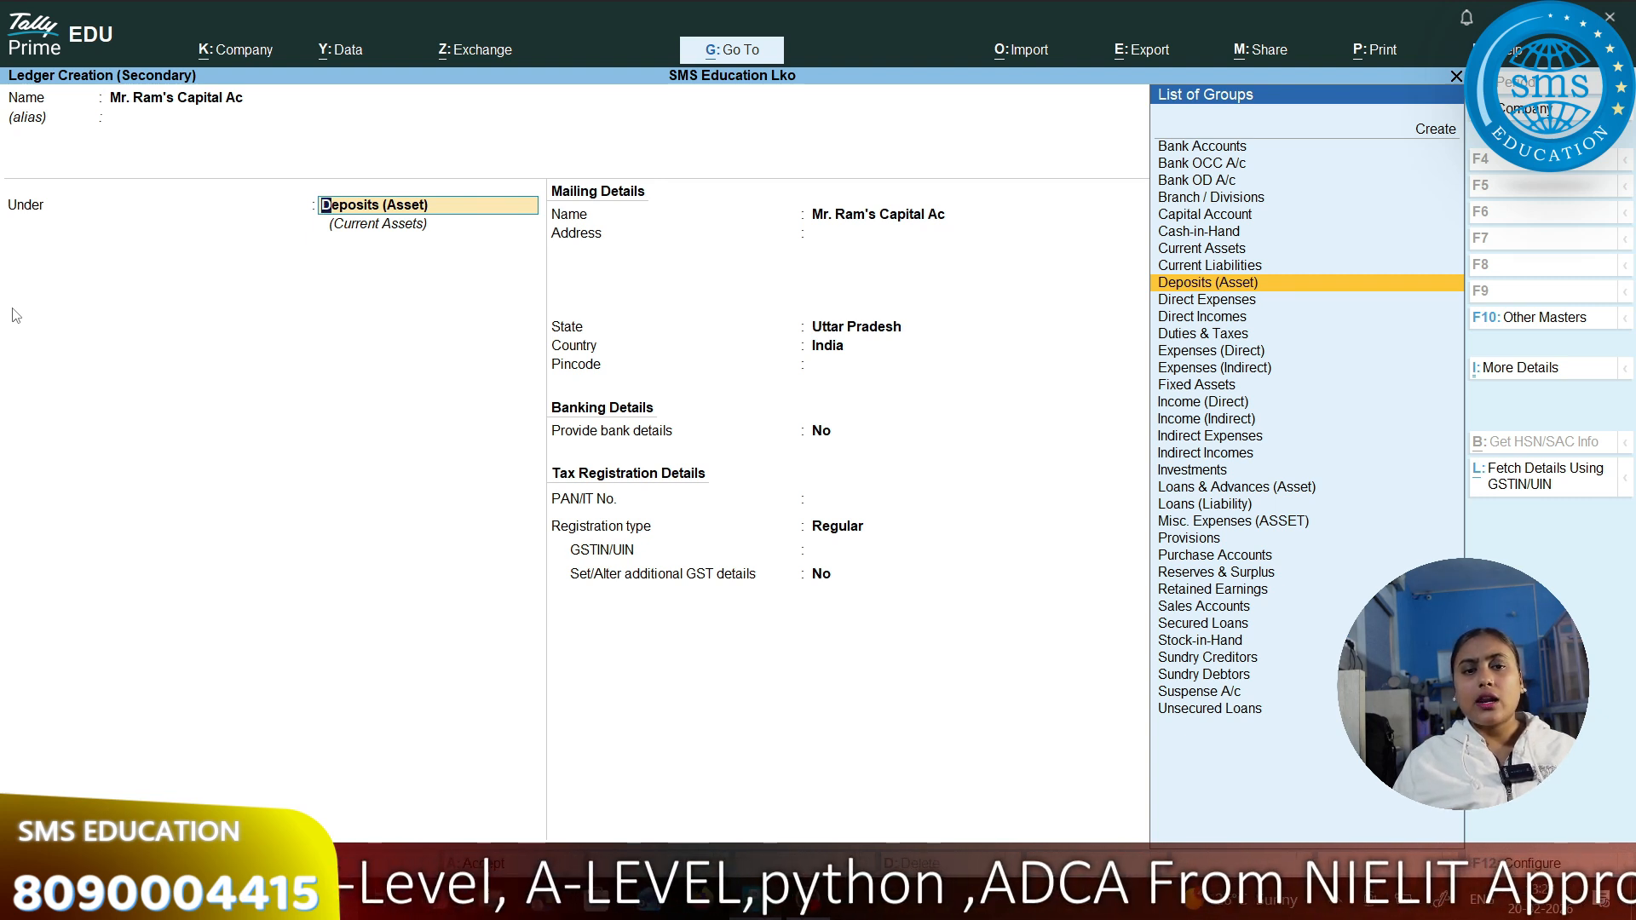
pyautogui.write('Capi')
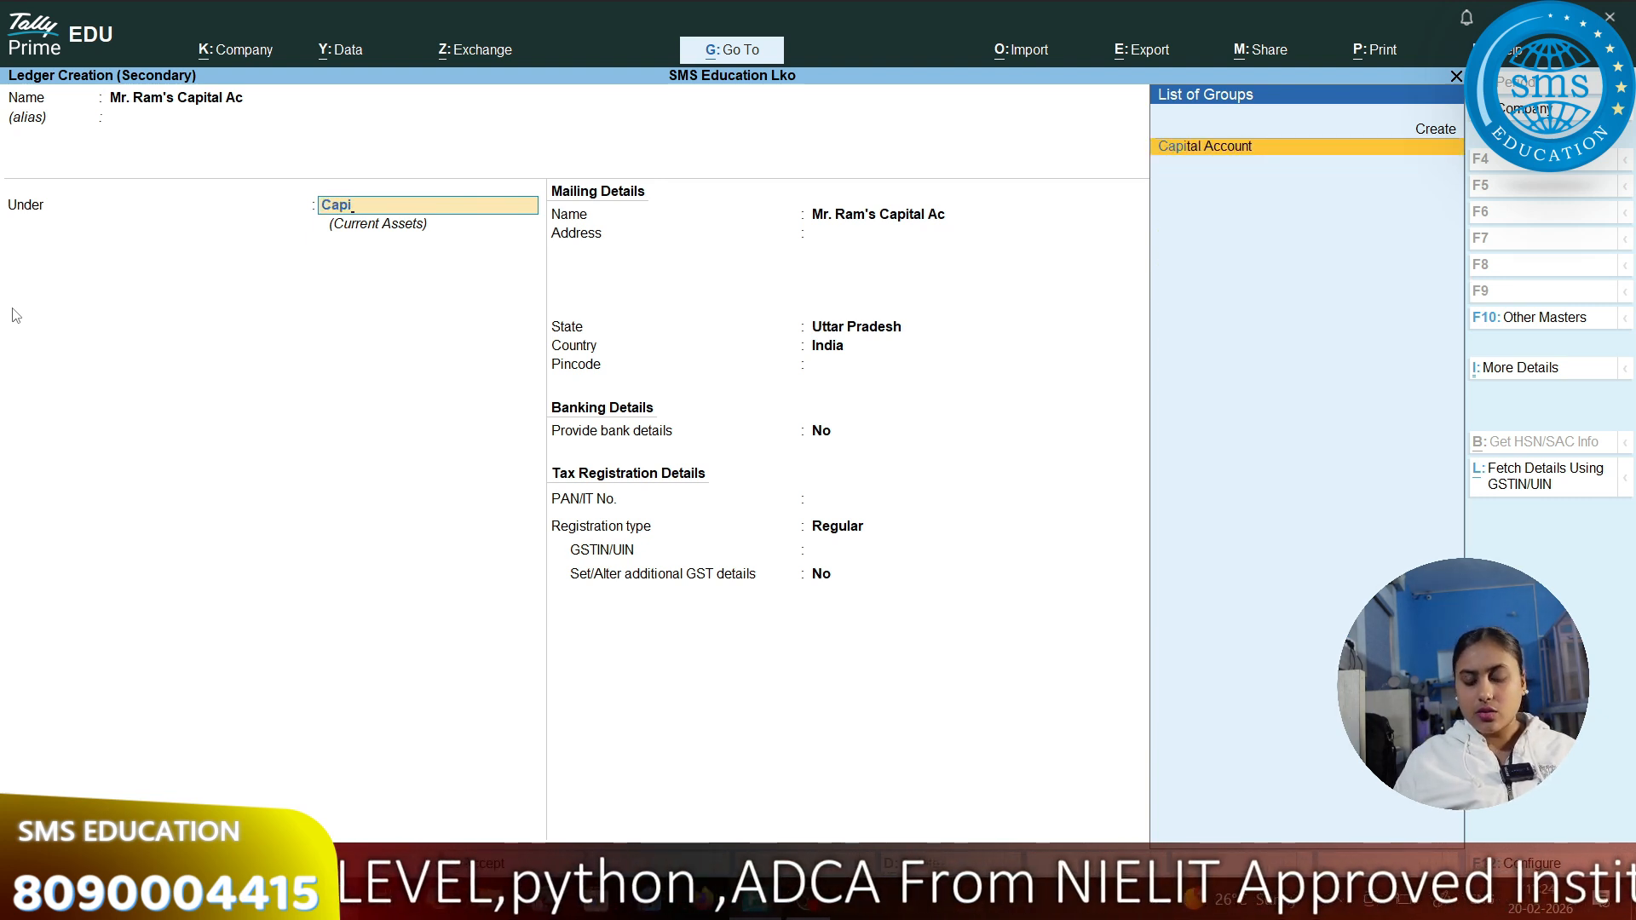
pyautogui.press('Return')
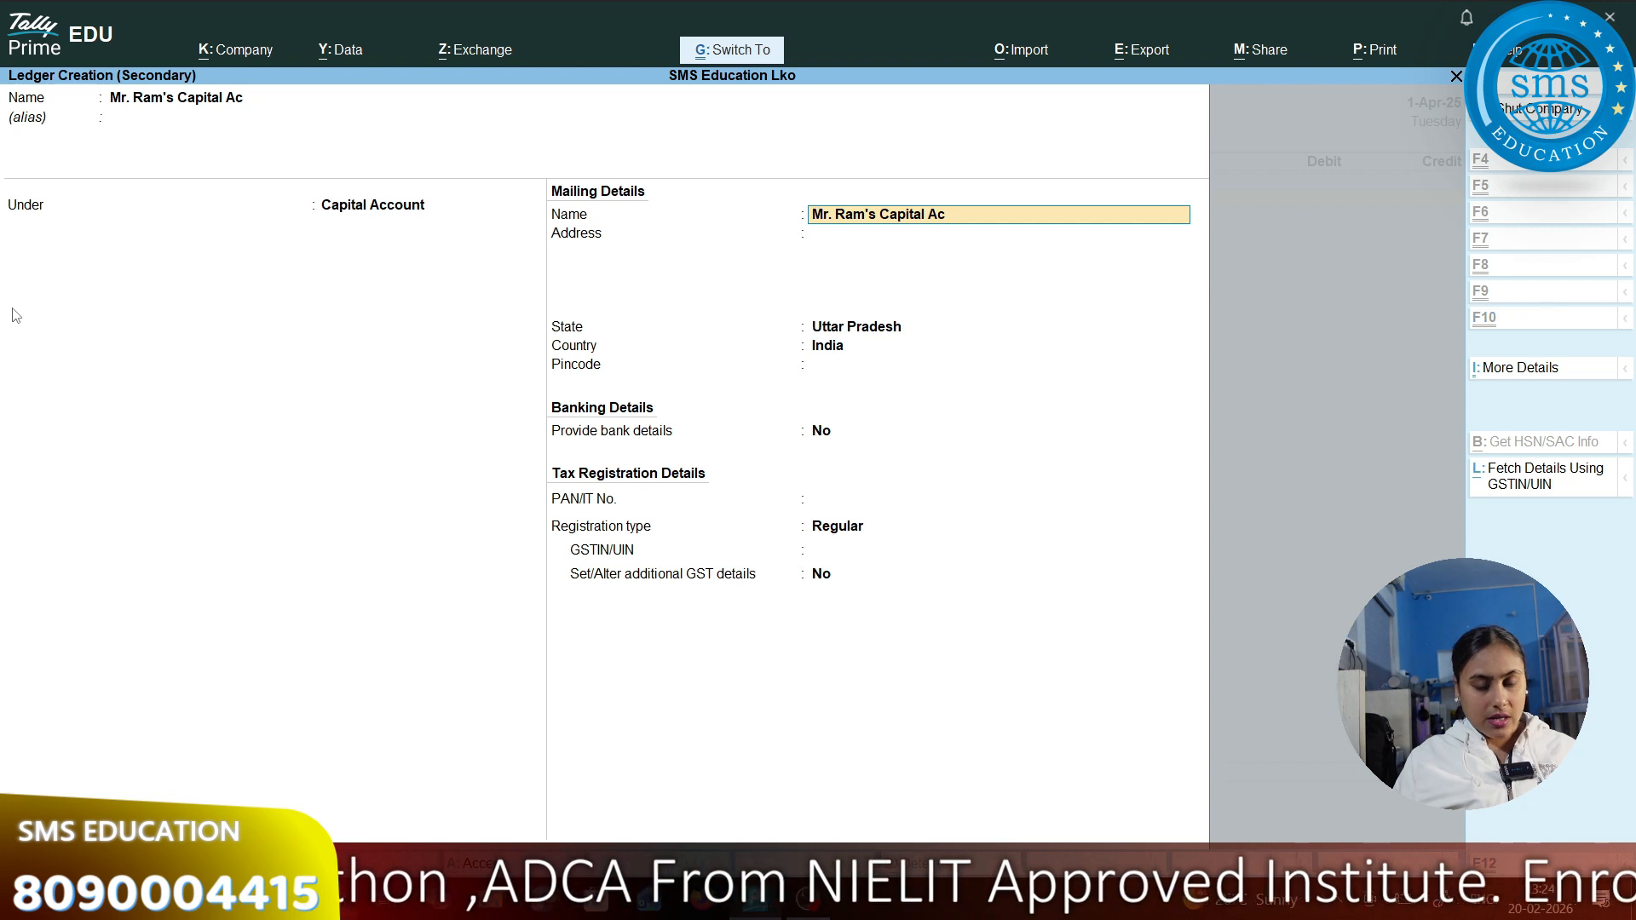
pyautogui.hotkey('ctrl', 'a')
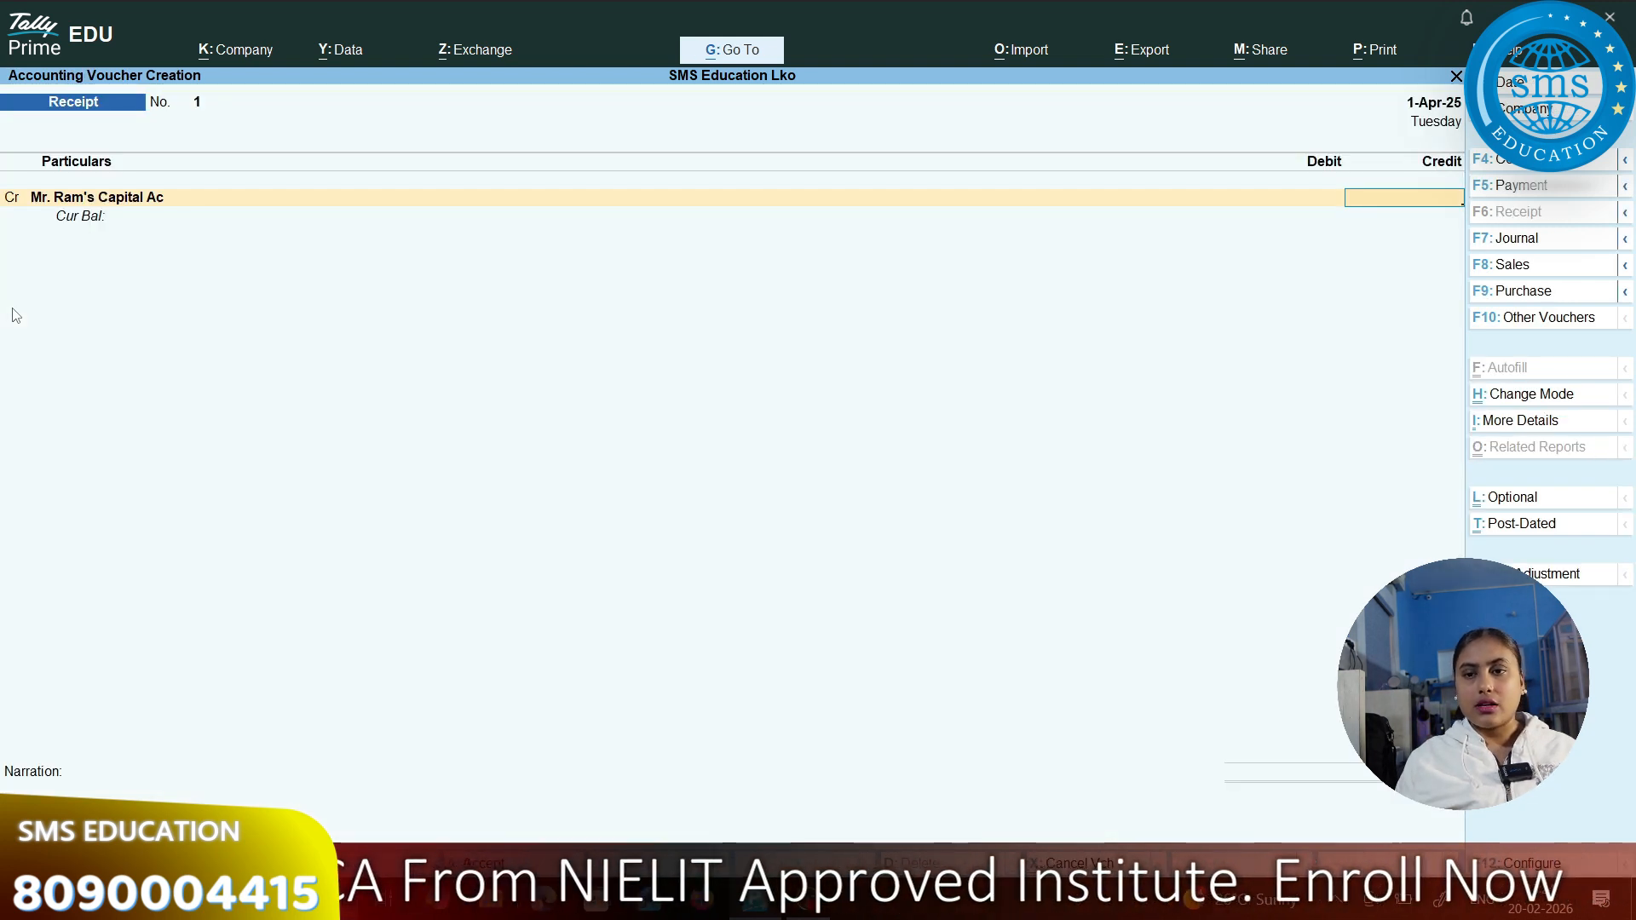
# Credit the owner's capital ledger with 500000 and debit Cash for the same amount.
pyautogui.write('5000')
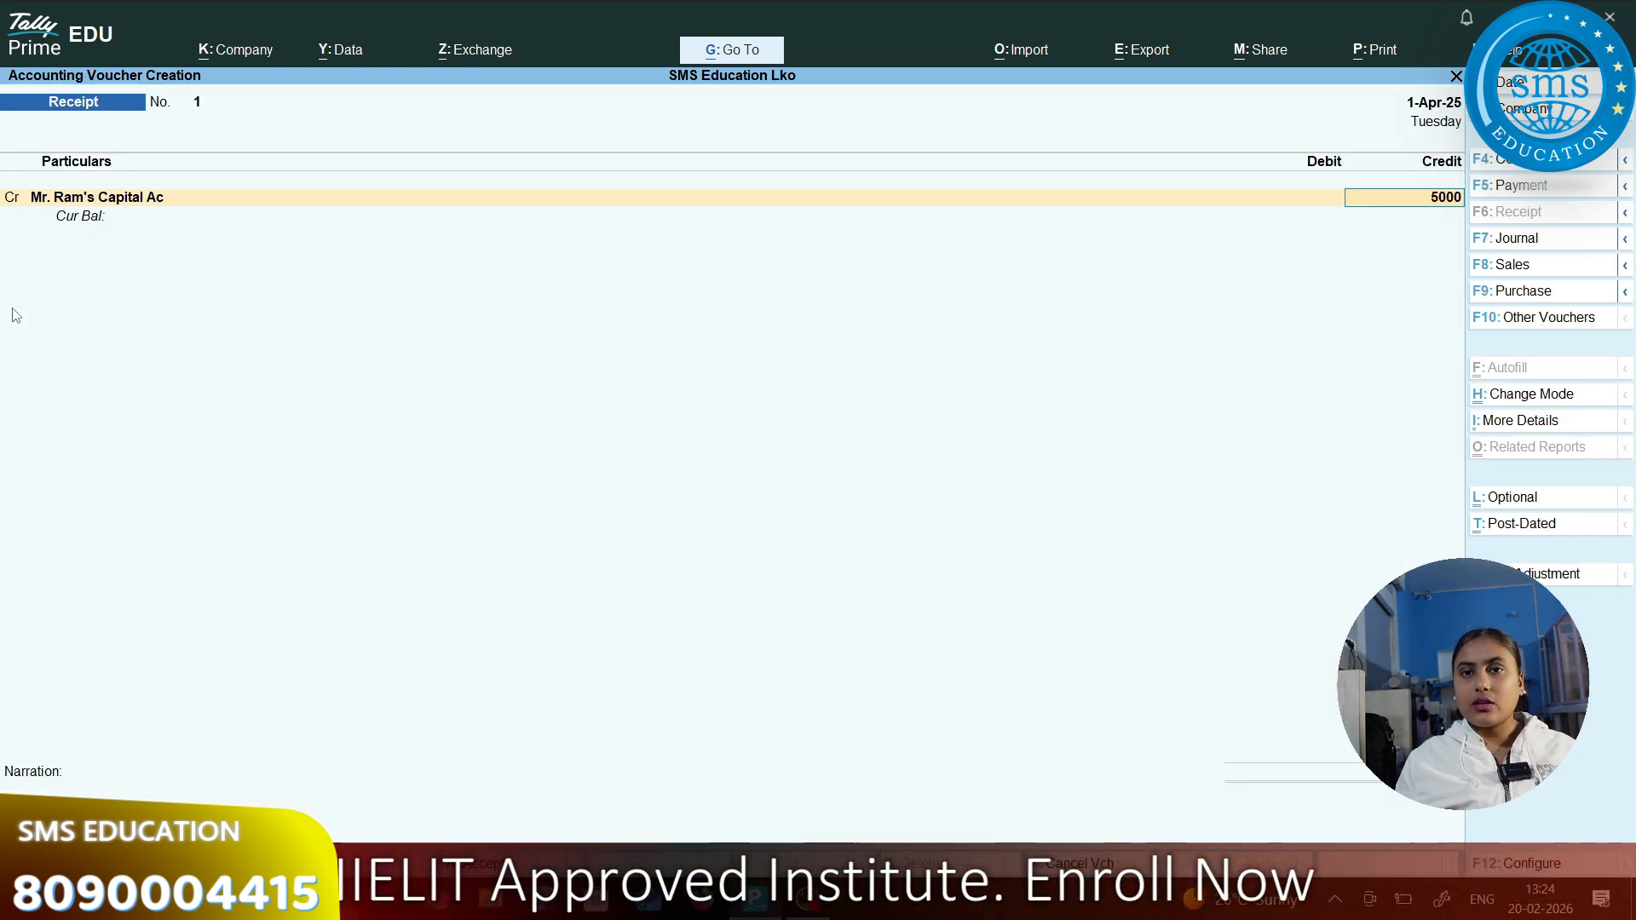
pyautogui.write('0')
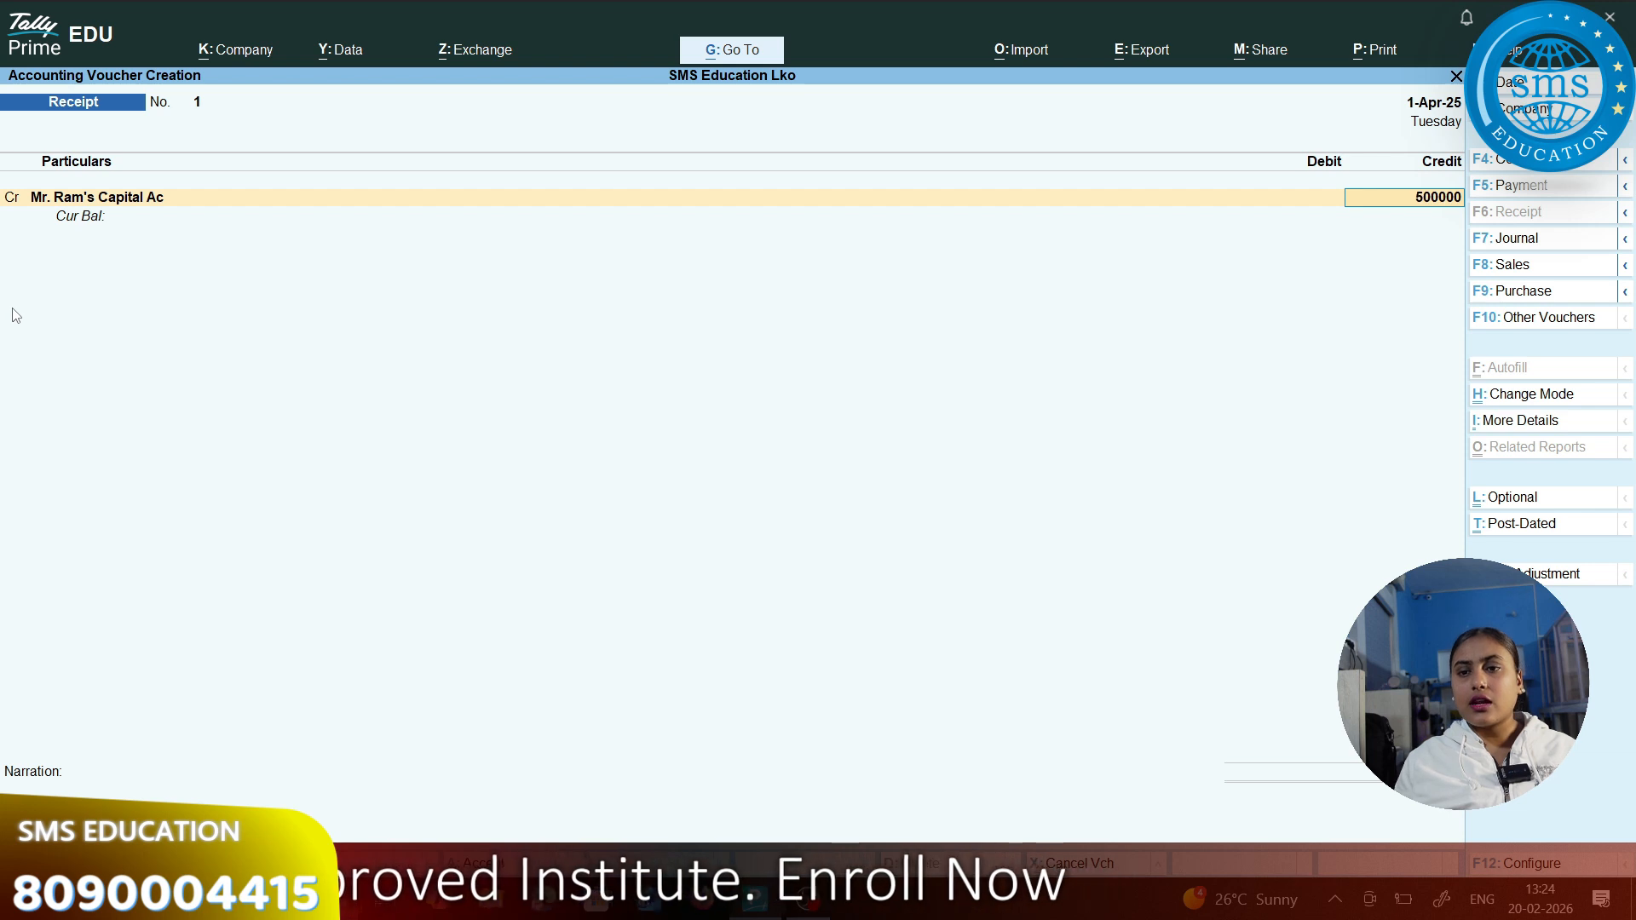
pyautogui.write('0')
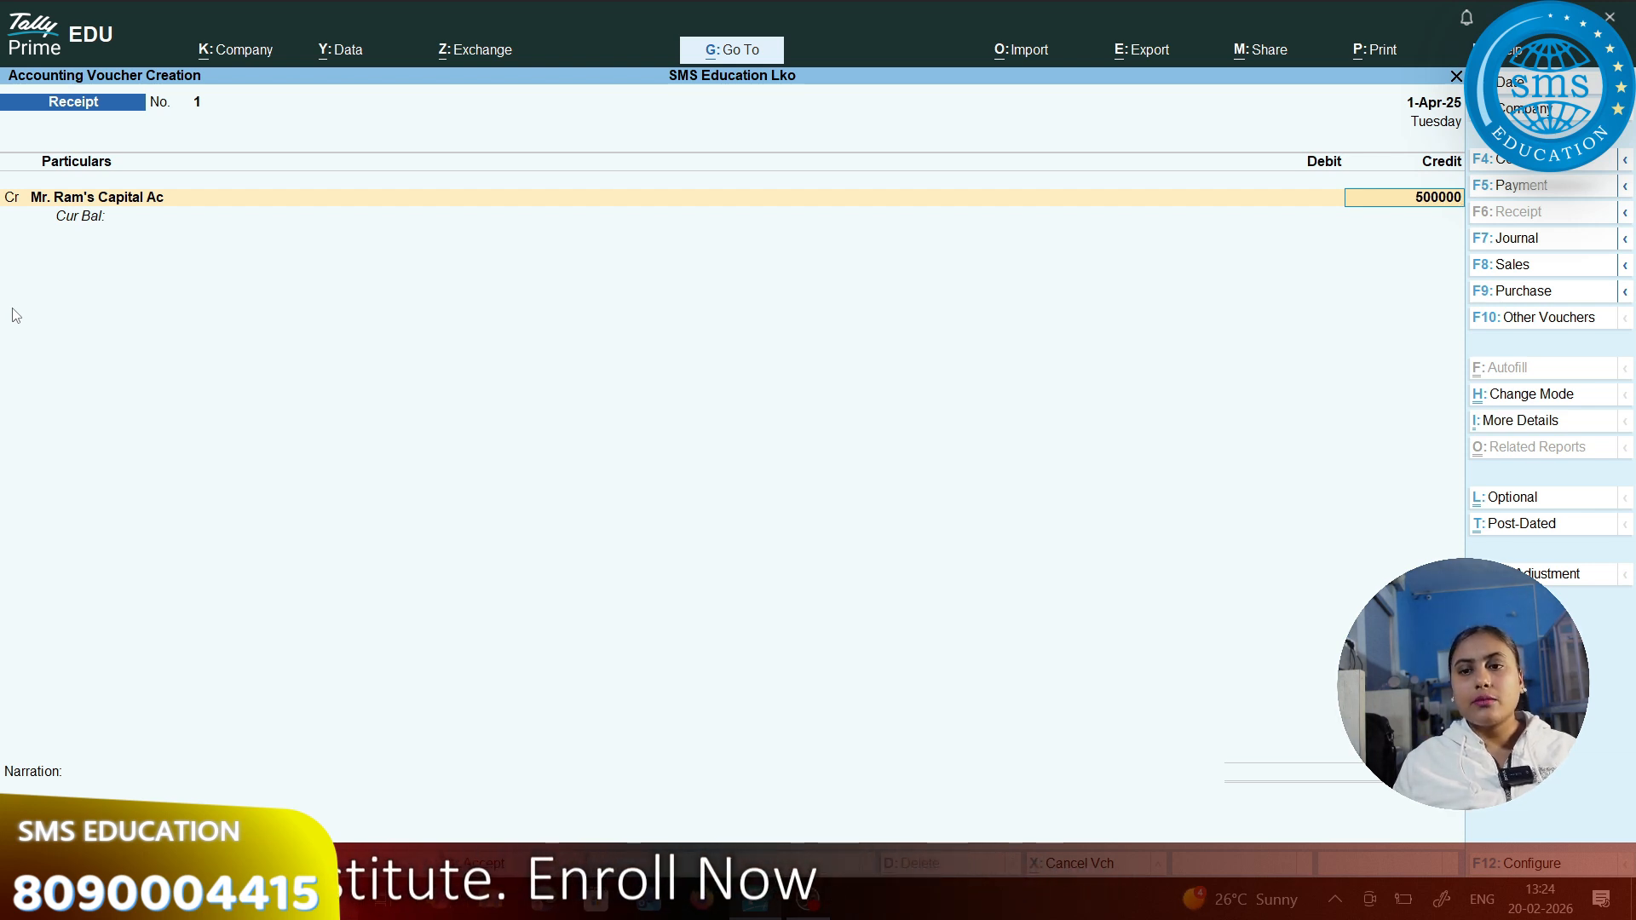
pyautogui.press('Return')
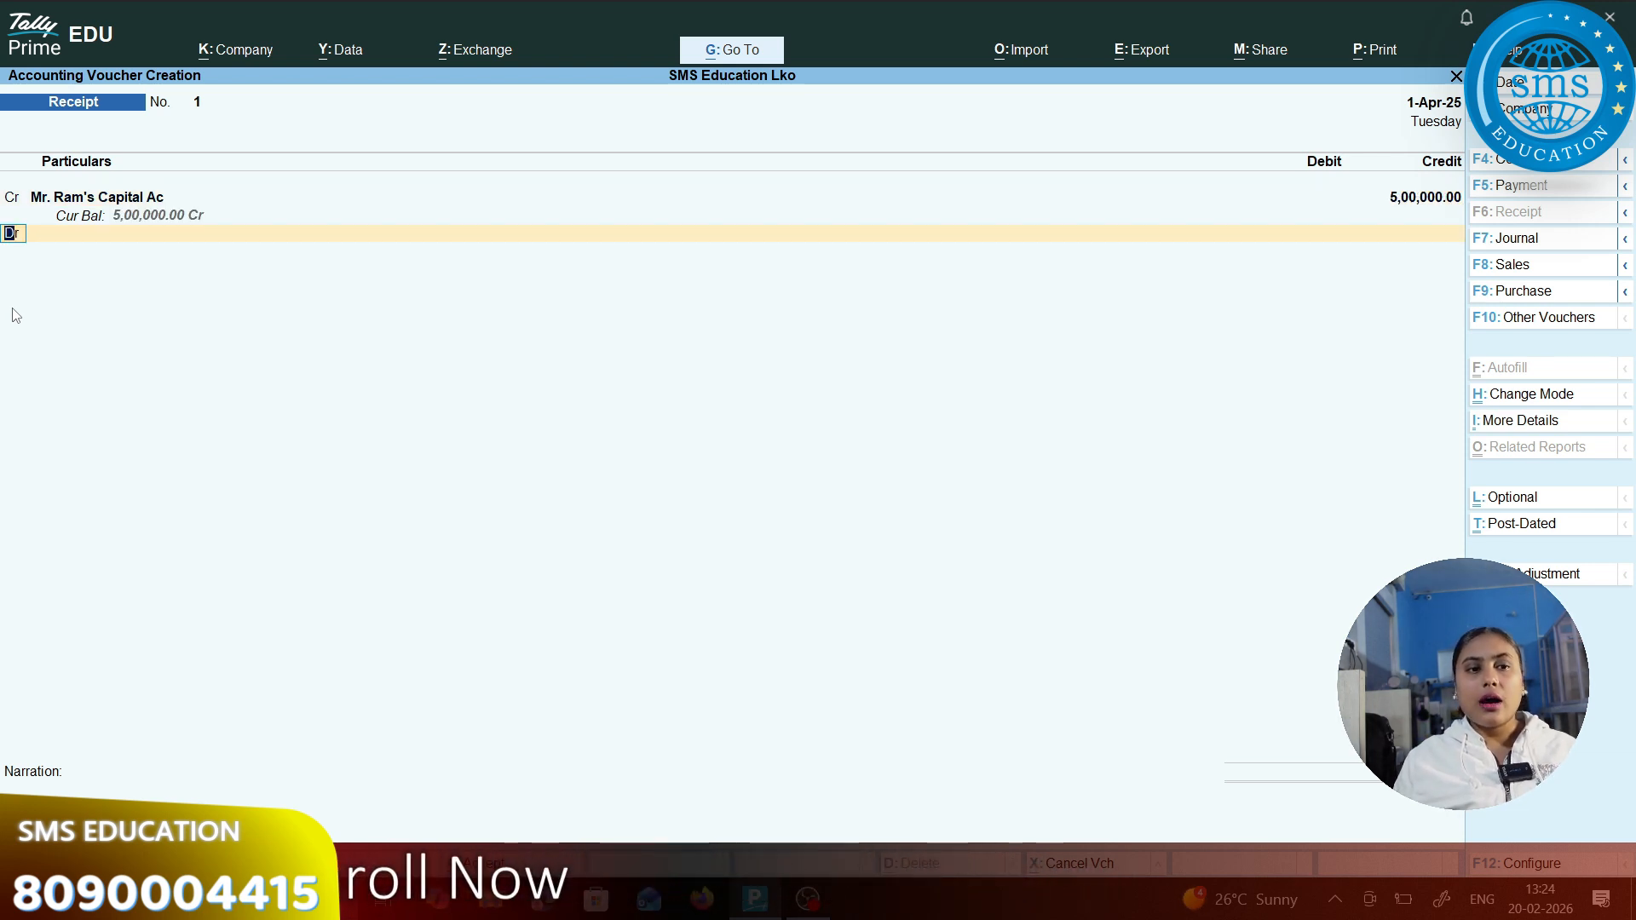
pyautogui.press('Return')
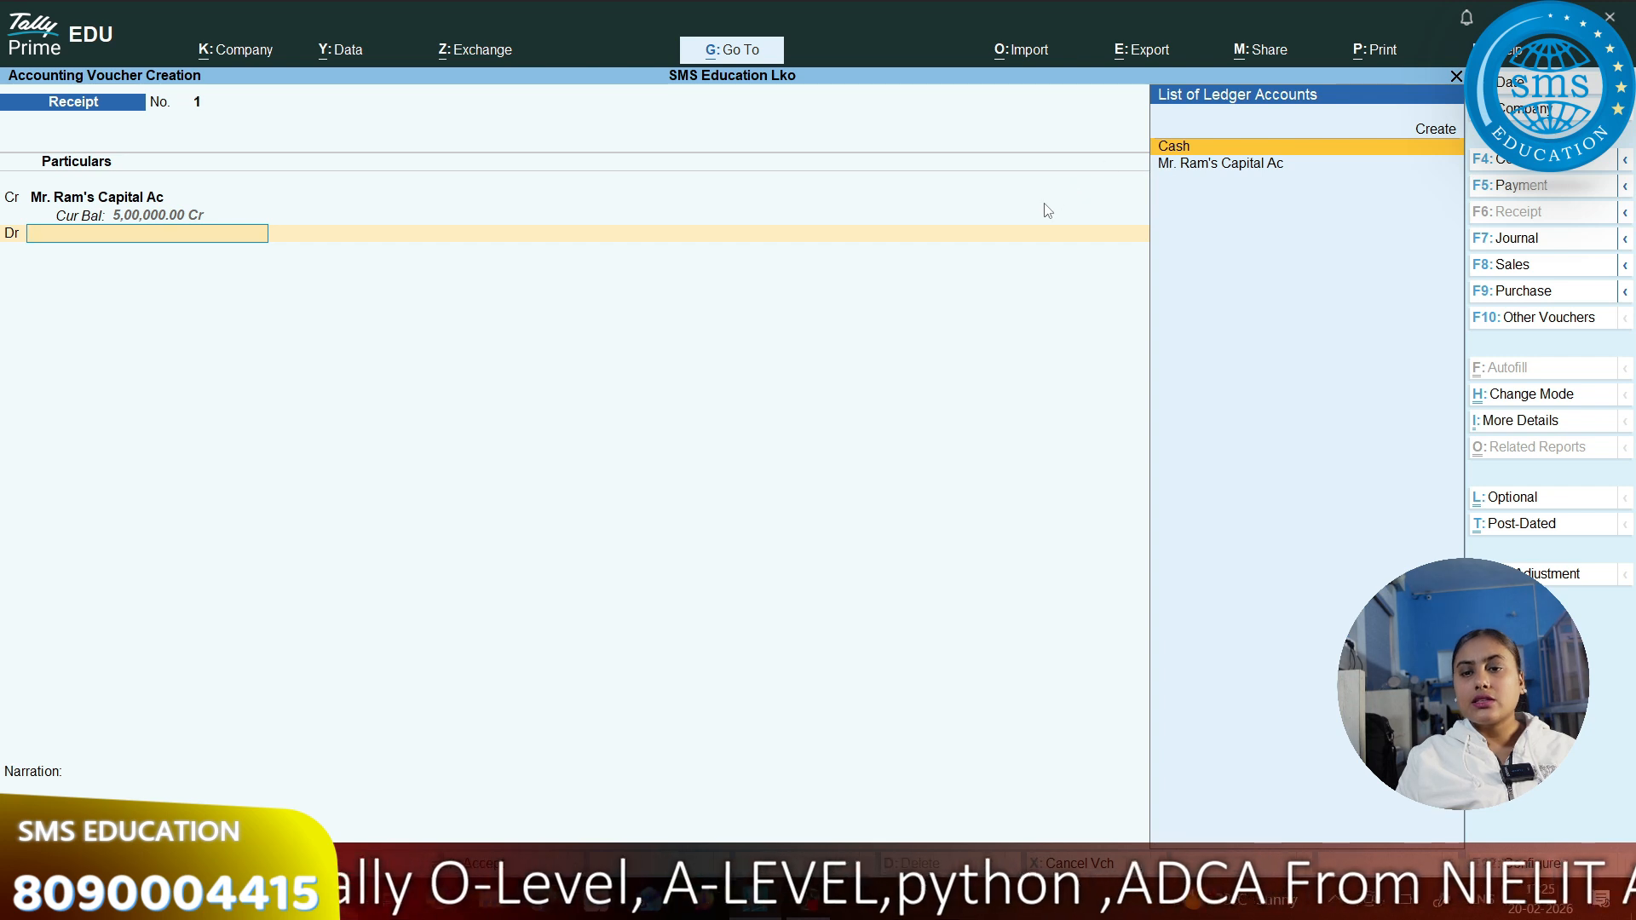
pyautogui.press('Return')
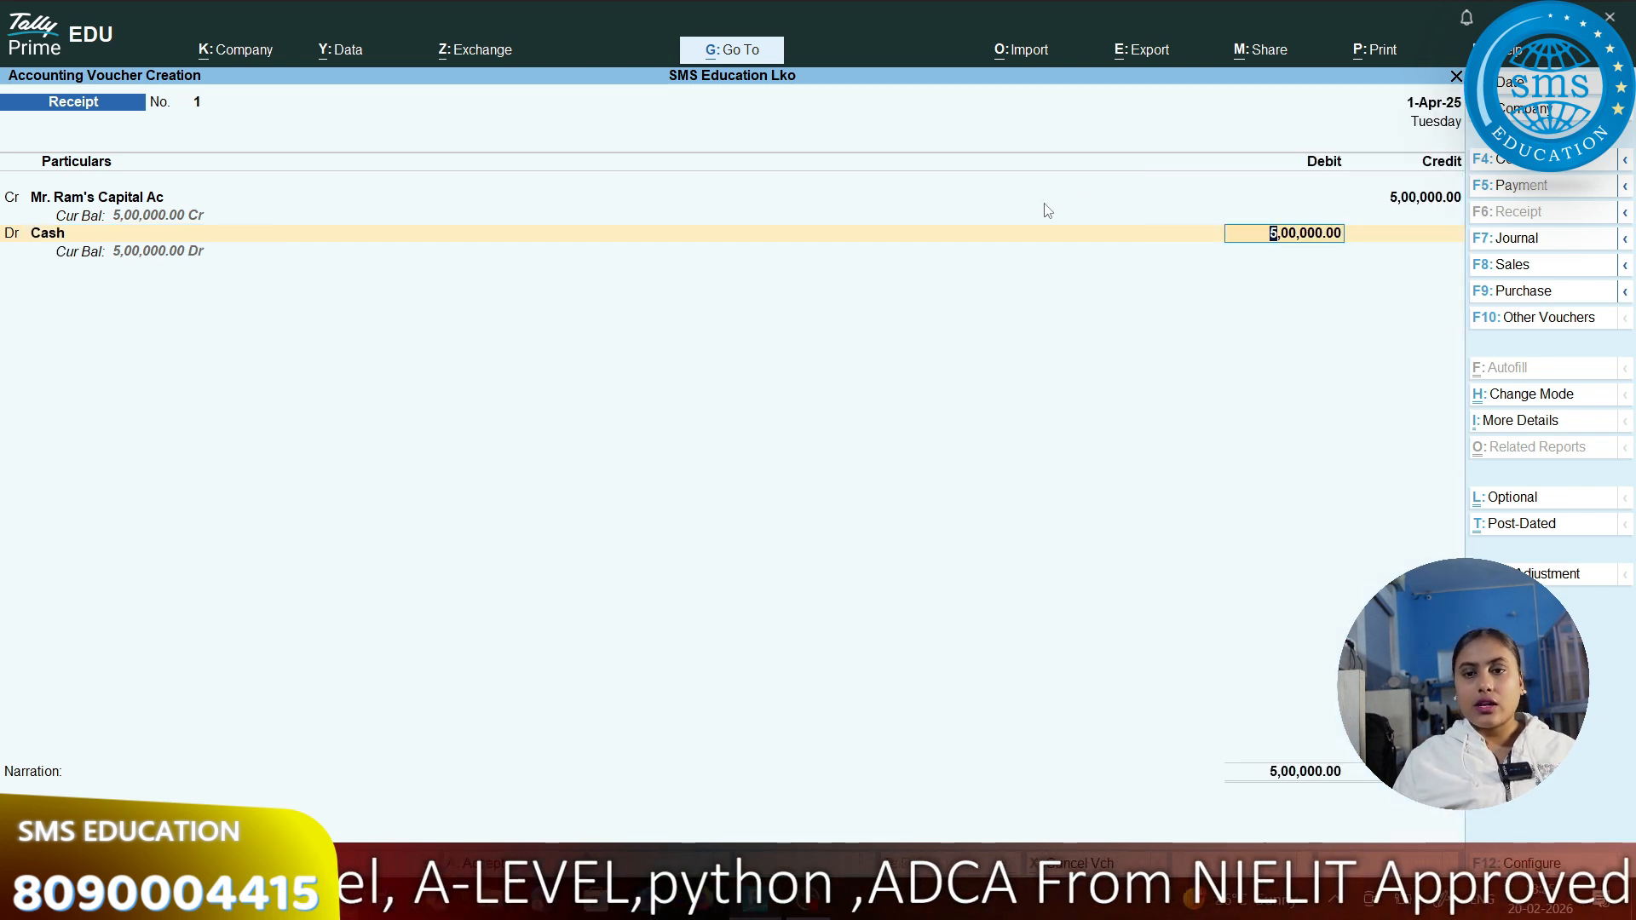
pyautogui.press('Return')
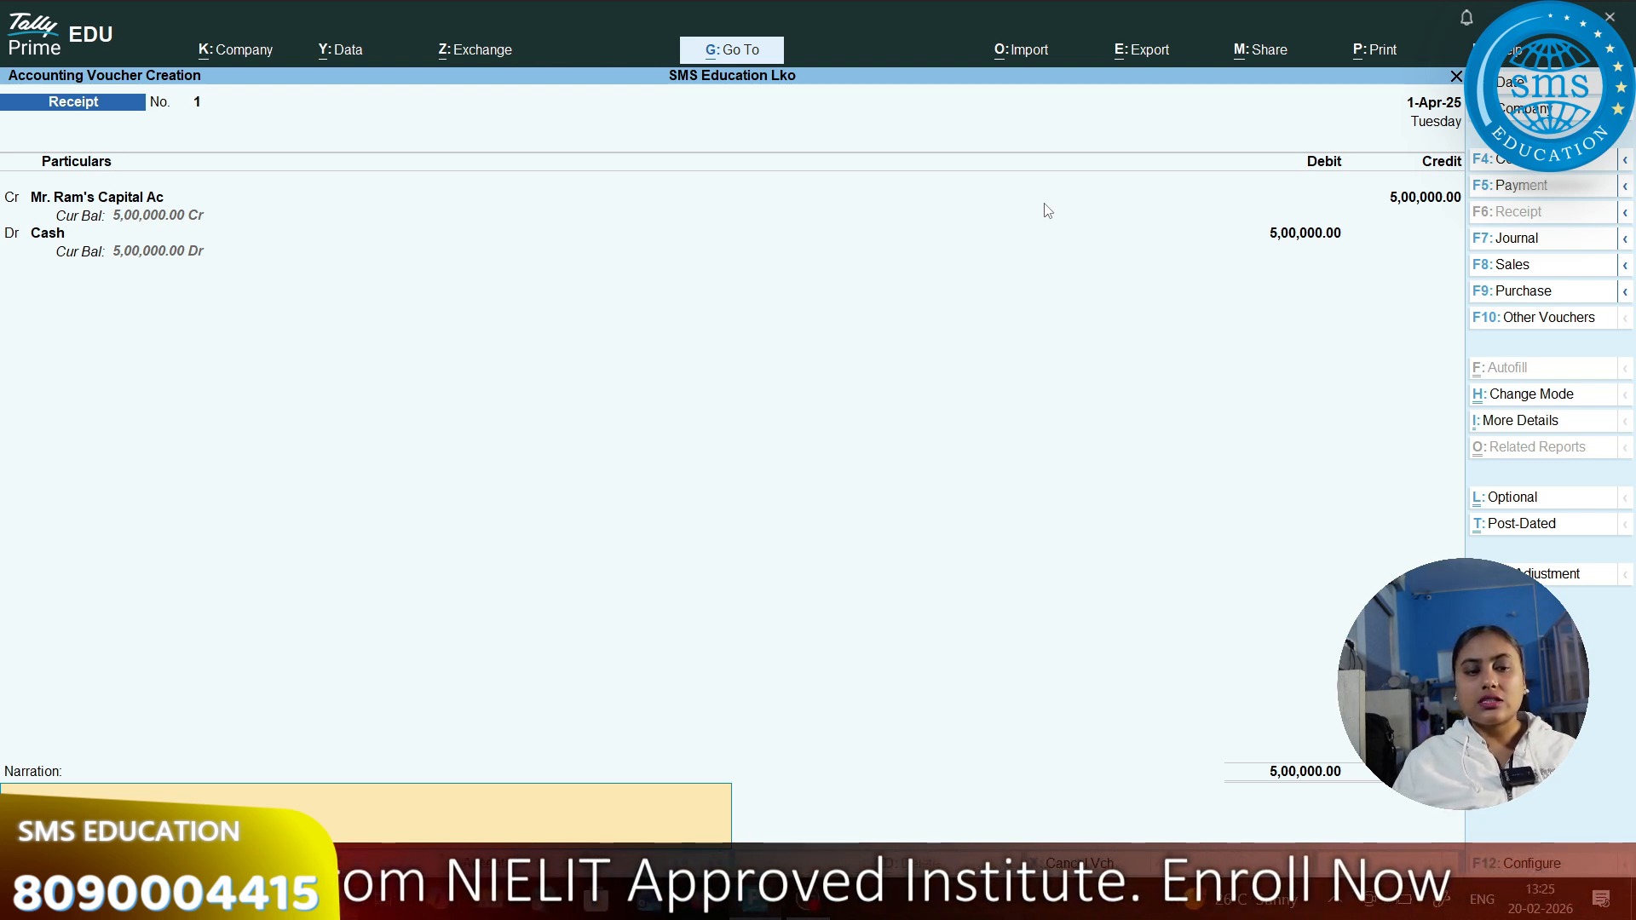
# Enter the narration "being business started" and save the receipt voucher.
pyautogui.write('bein')
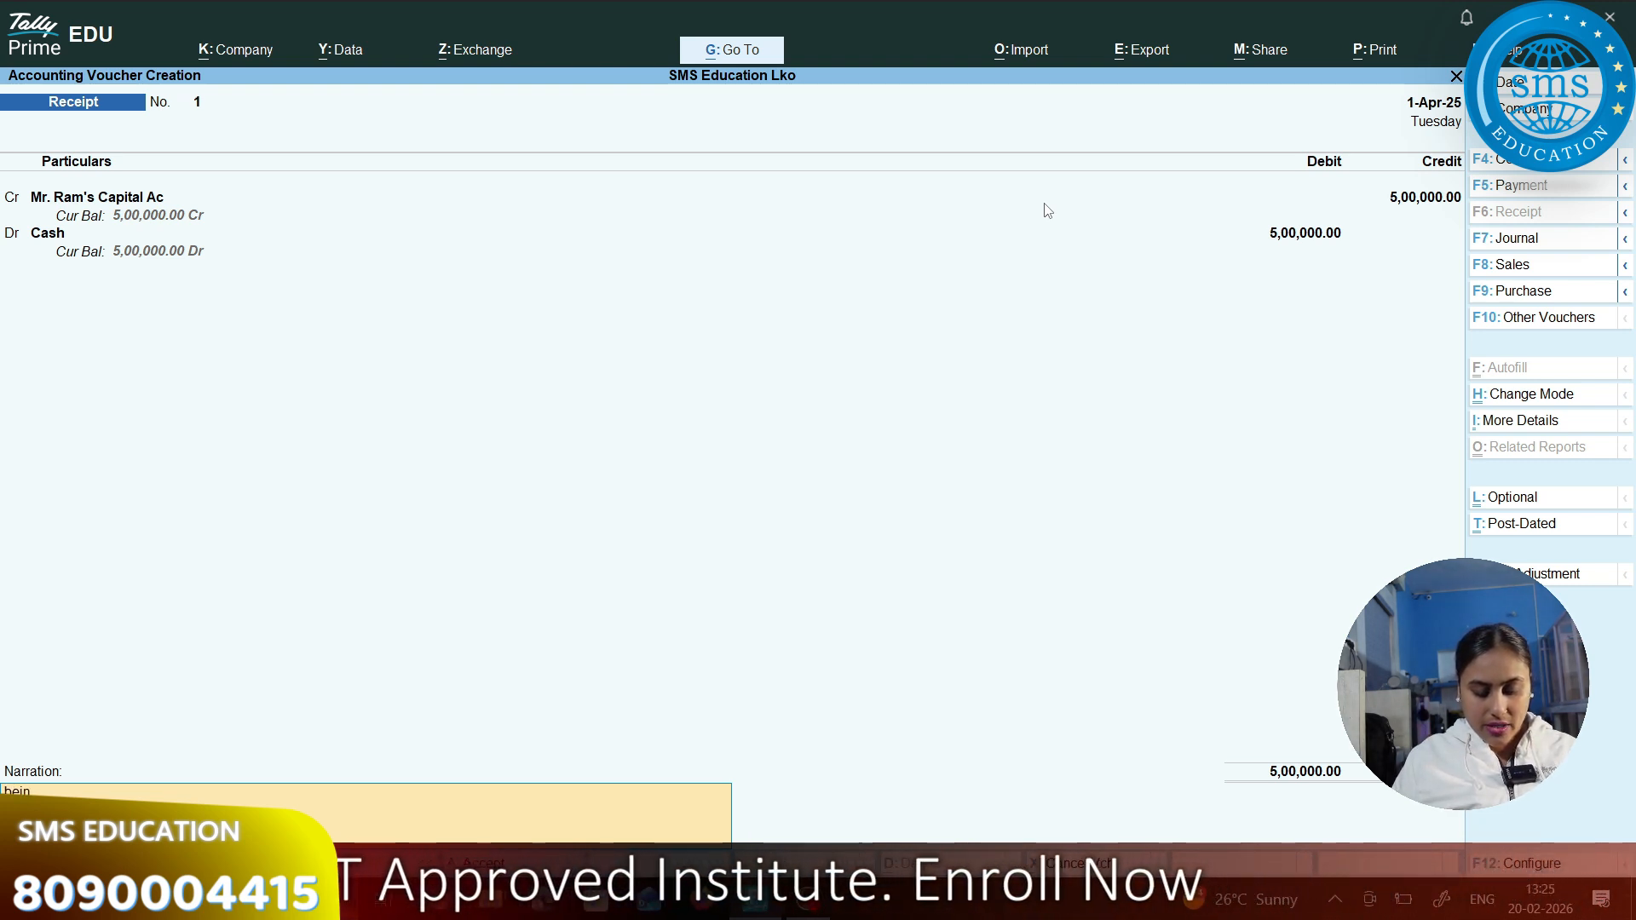
pyautogui.write('g')
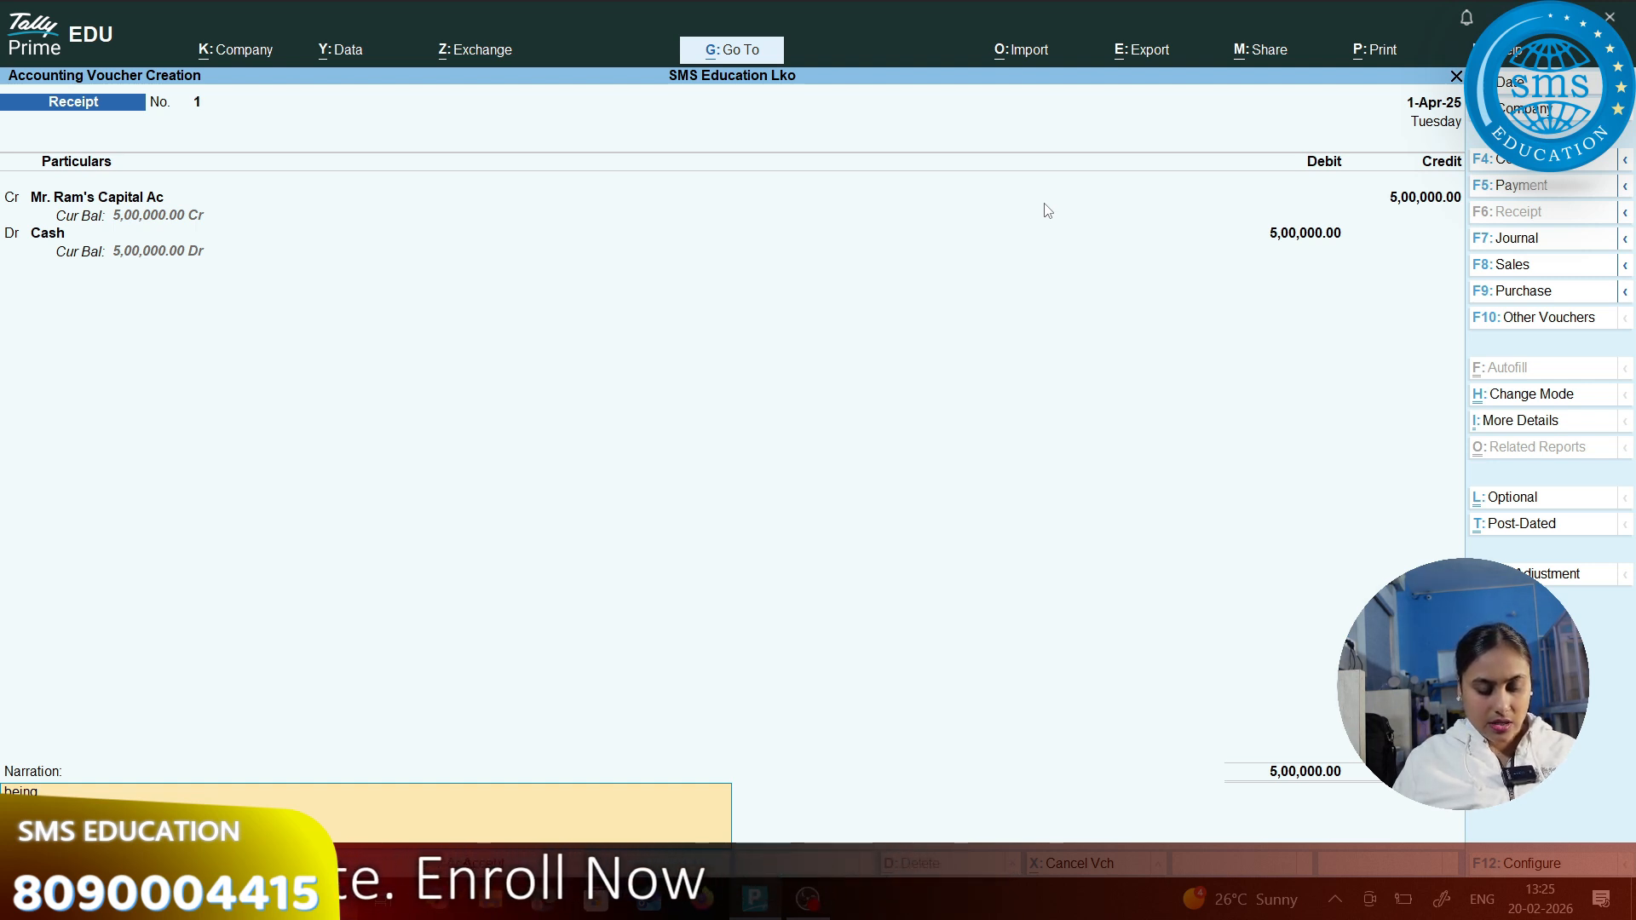
pyautogui.write(' busi')
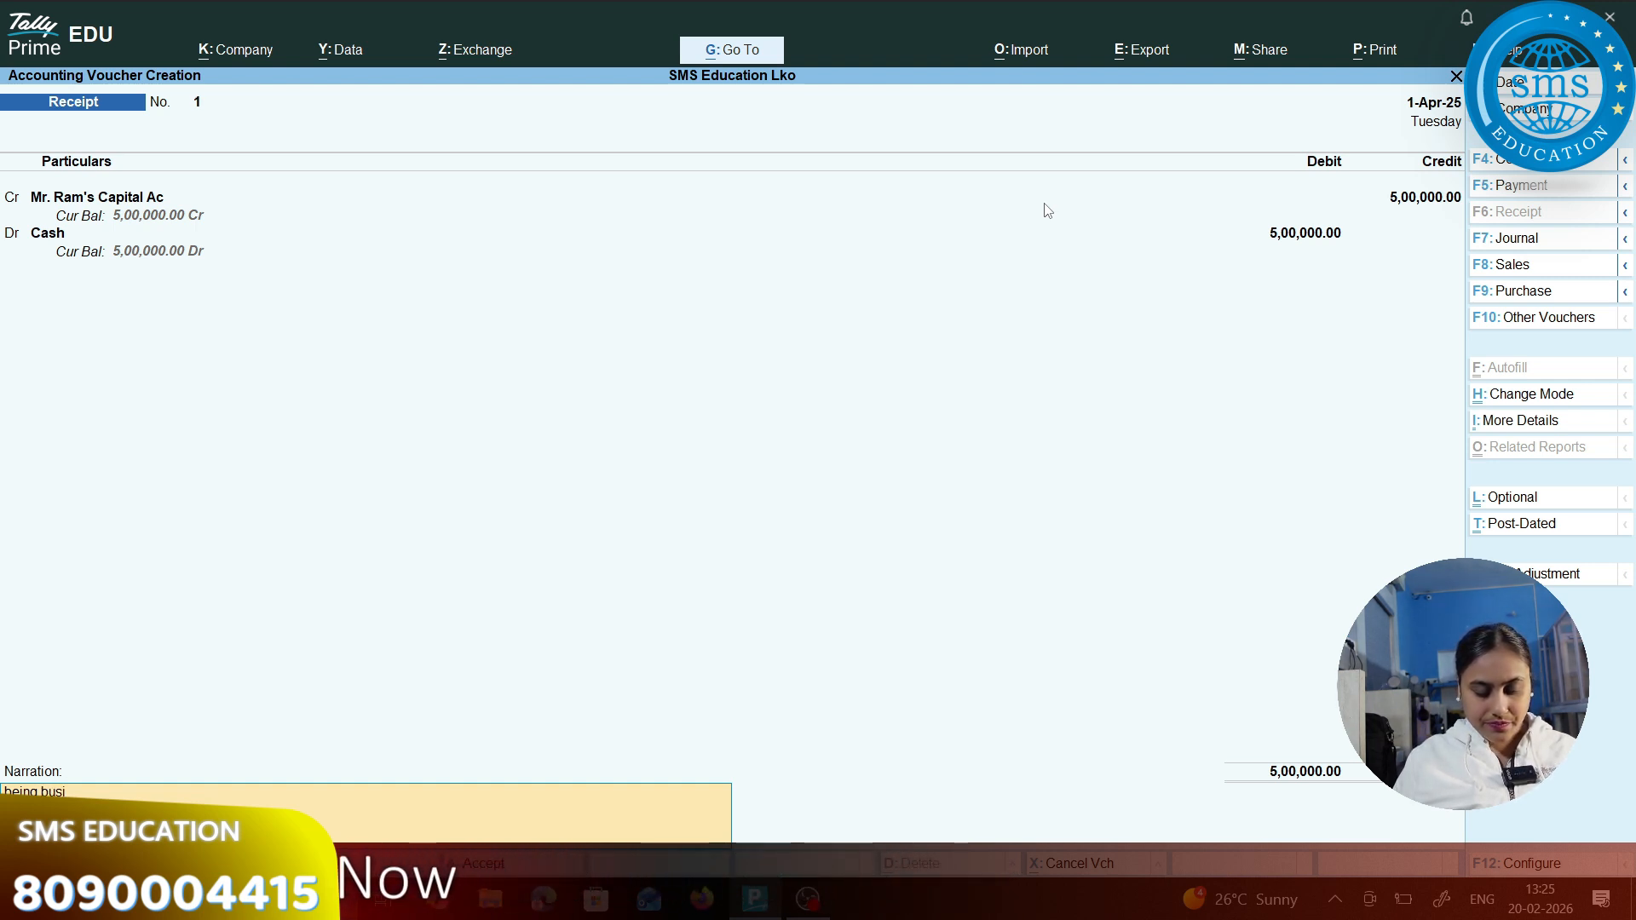
pyautogui.write('ness s')
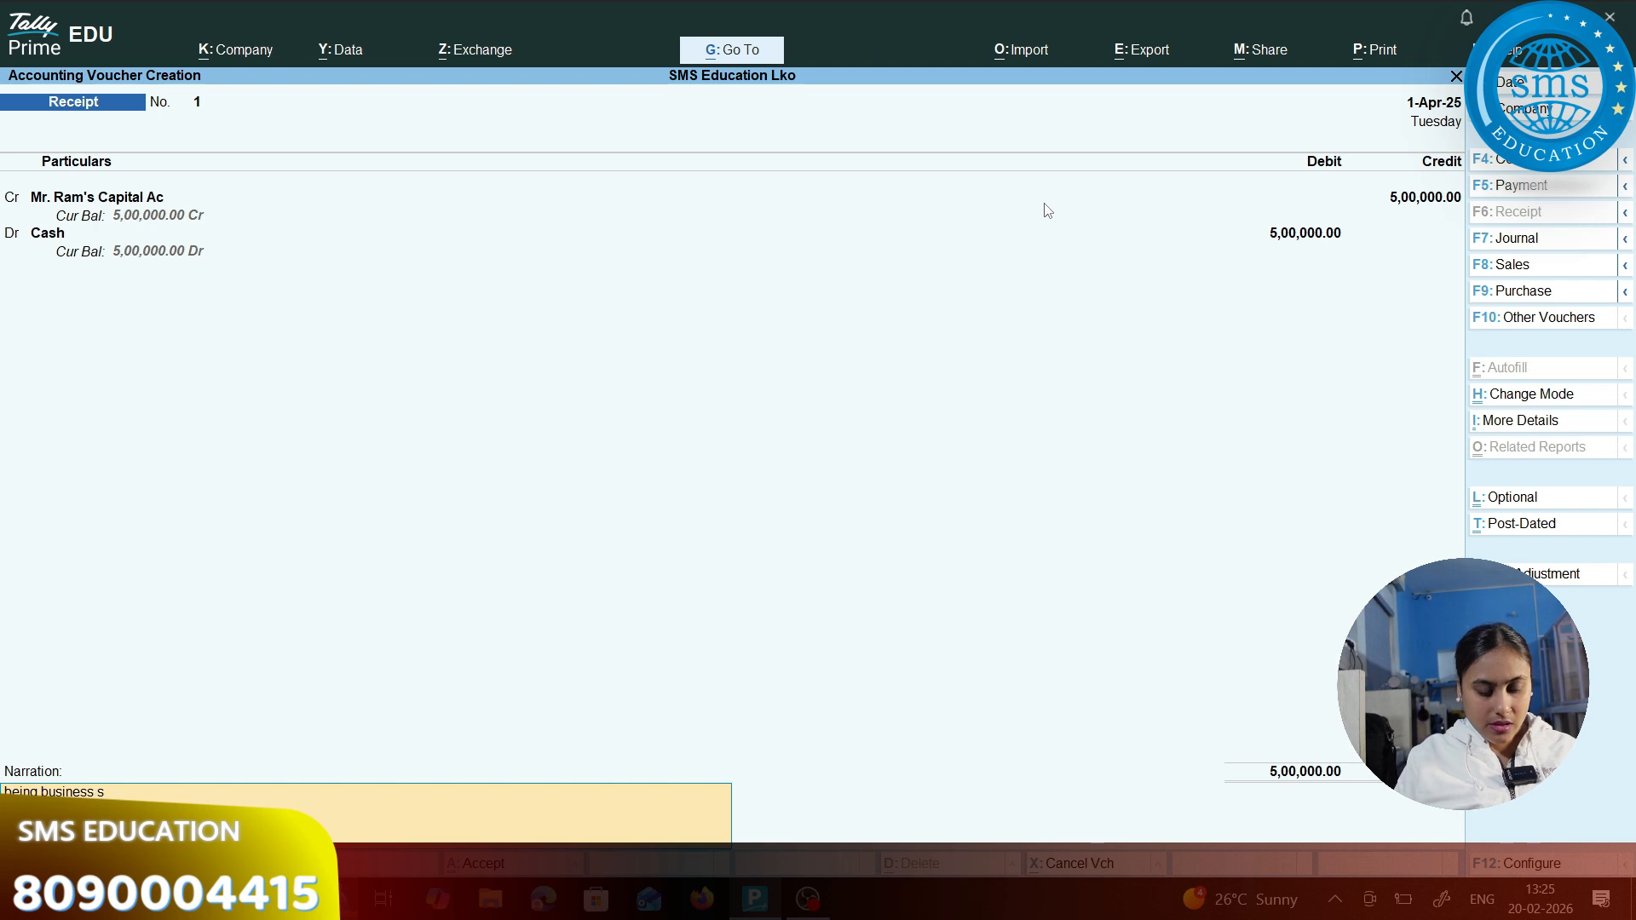
pyautogui.write('tare')
pyautogui.press('BackSpace')
pyautogui.press('BackSpace')
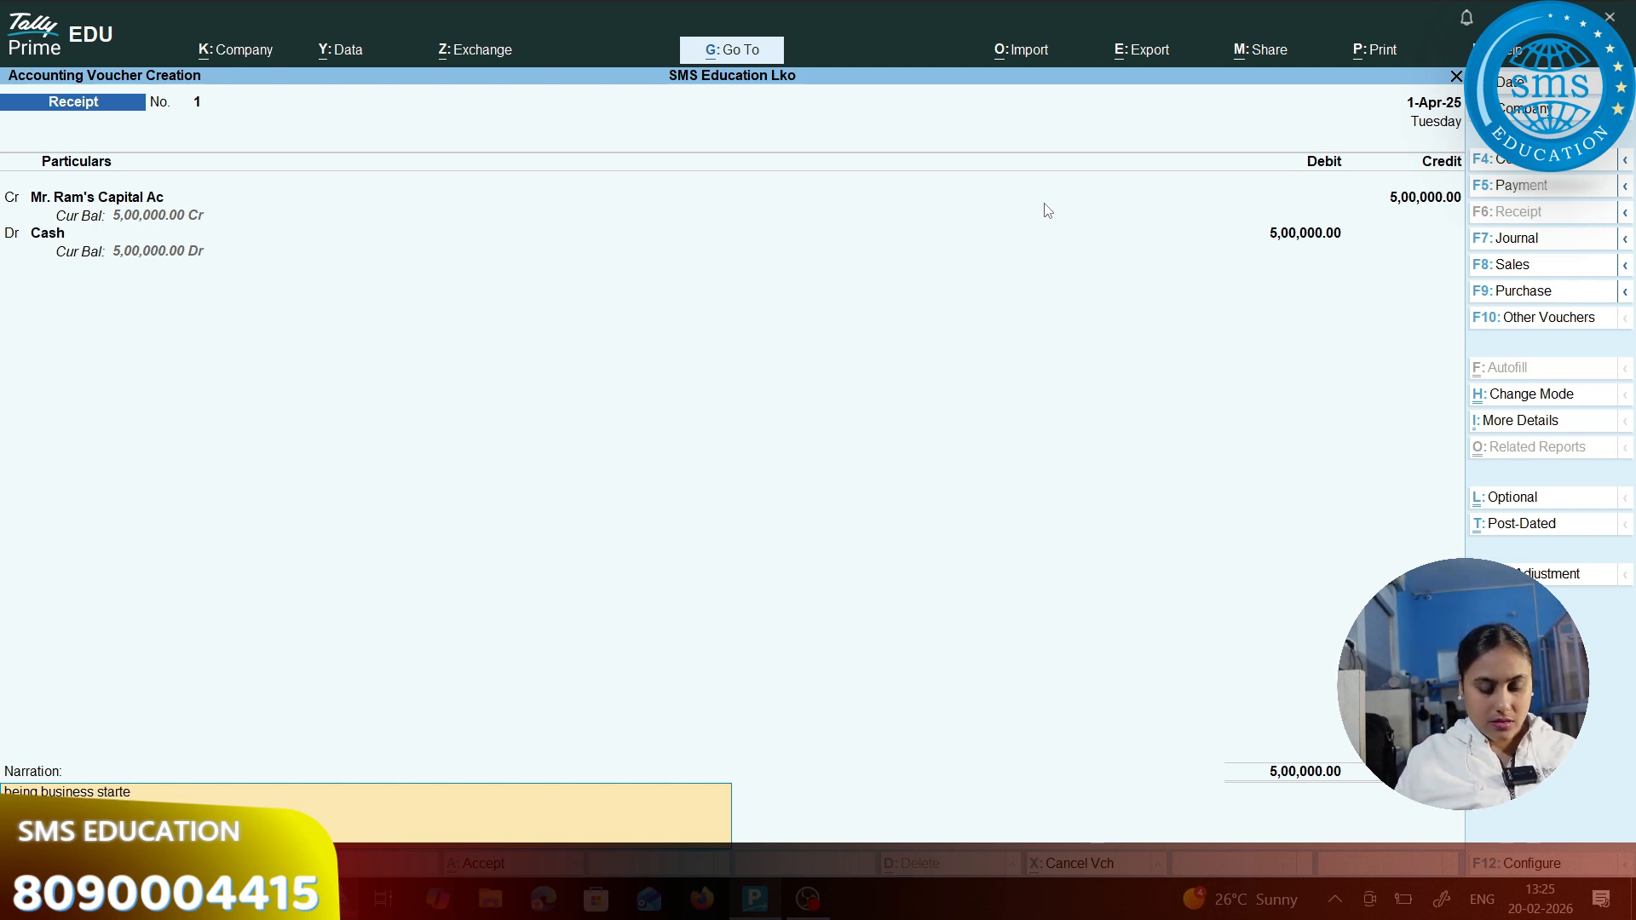
pyautogui.press('Return')
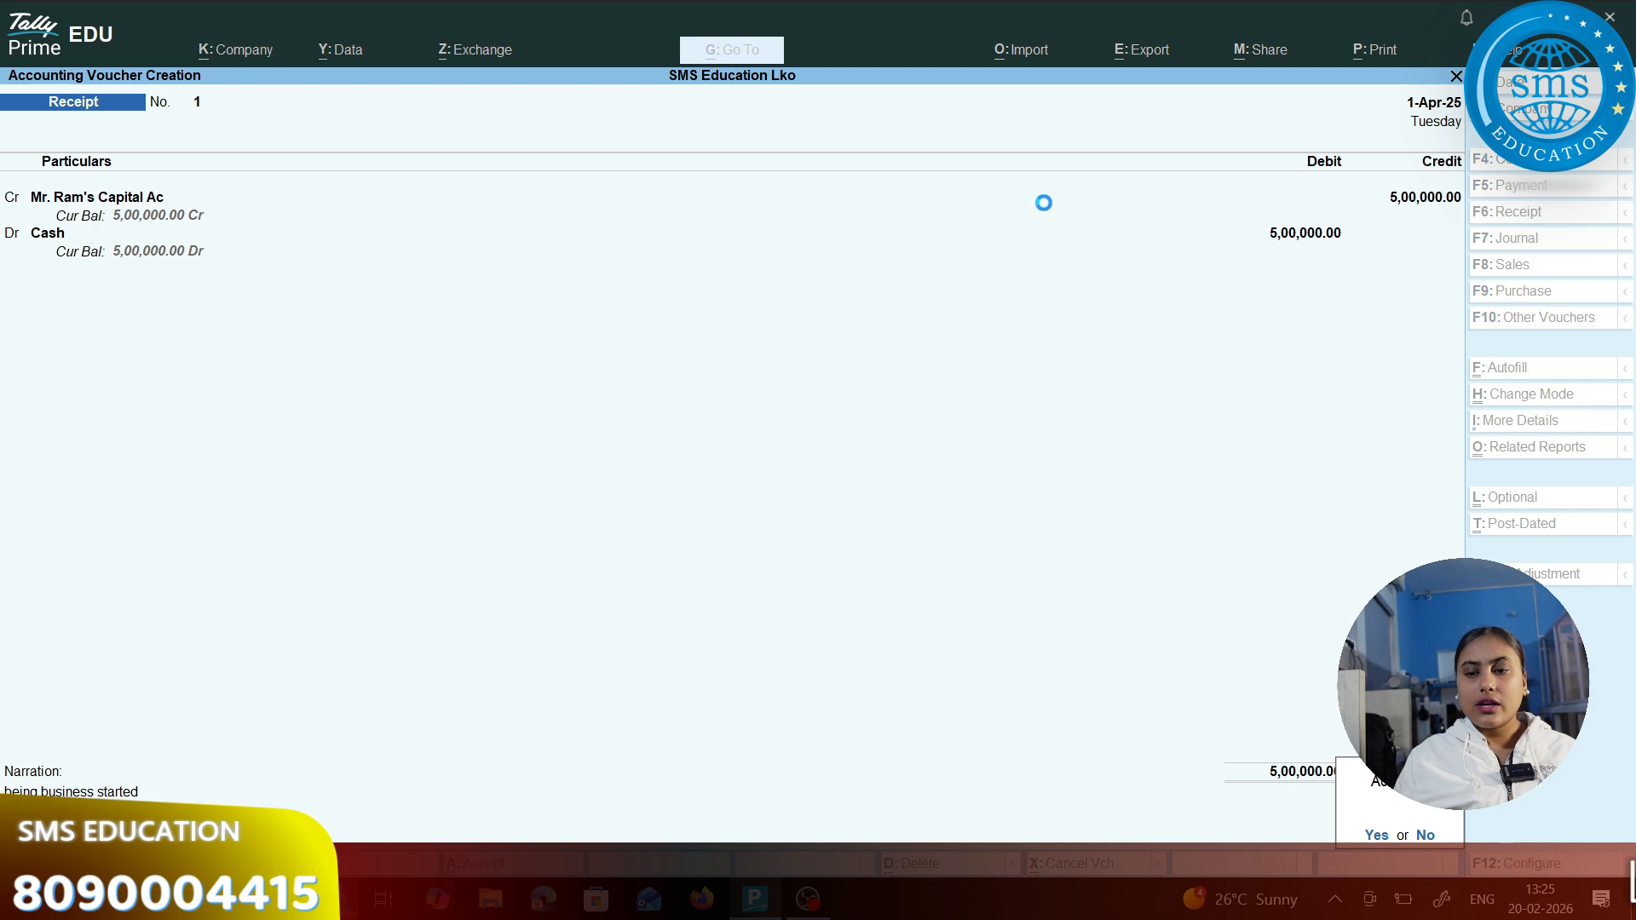
pyautogui.press('Return')
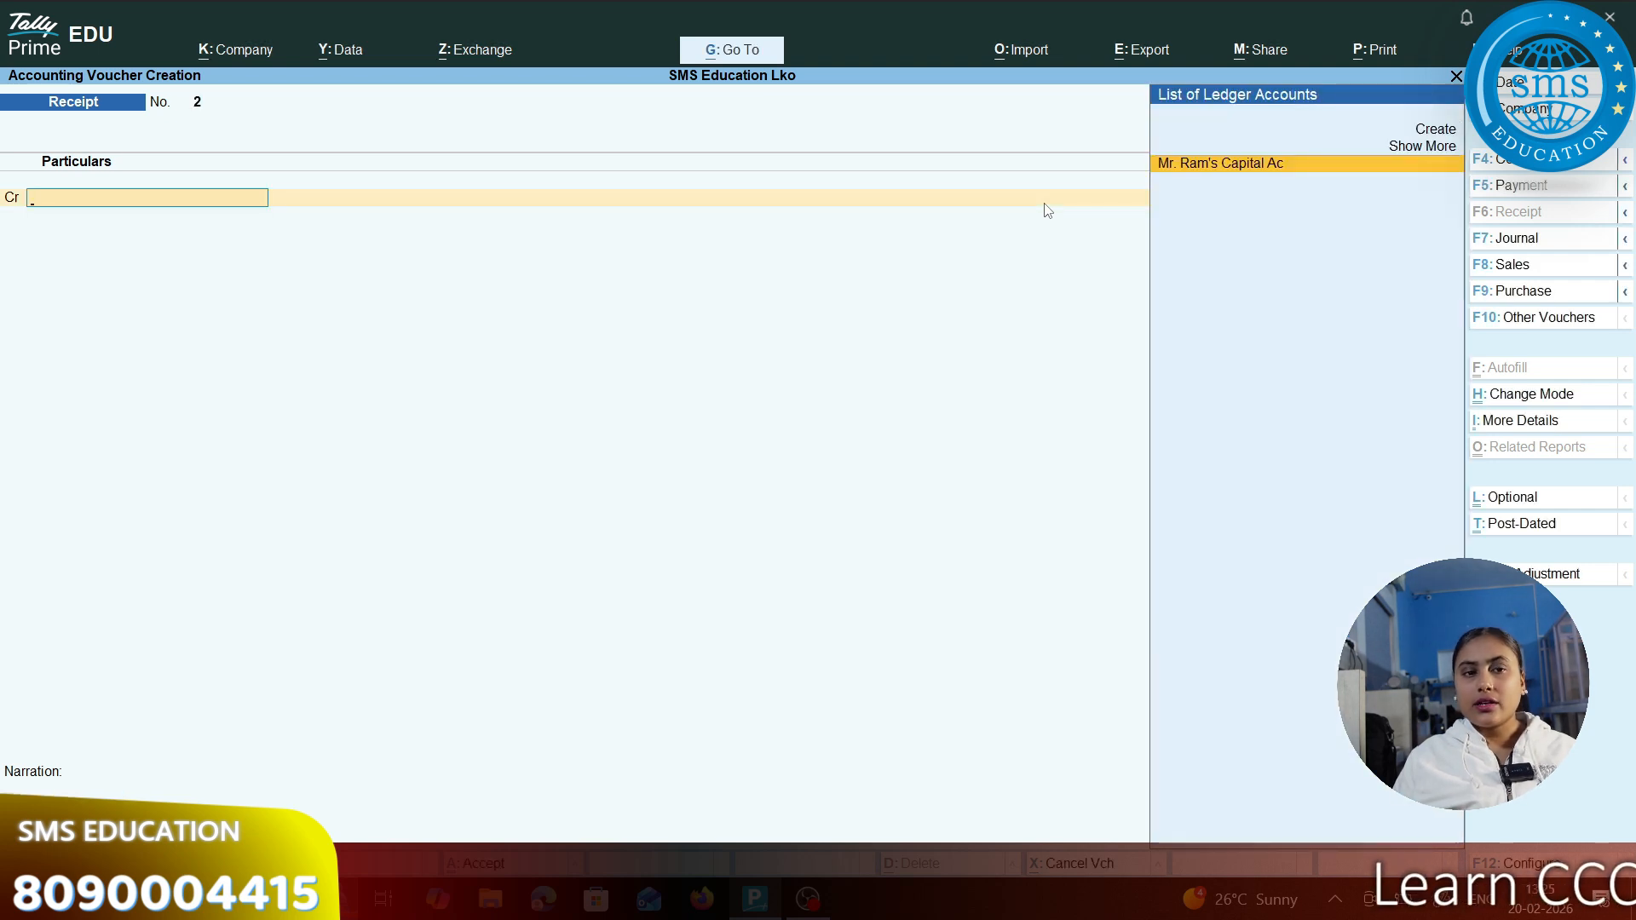
# Review the saved receipt voucher, then leave voucher entry for the Gateway of Tally.
pyautogui.press('pageup')
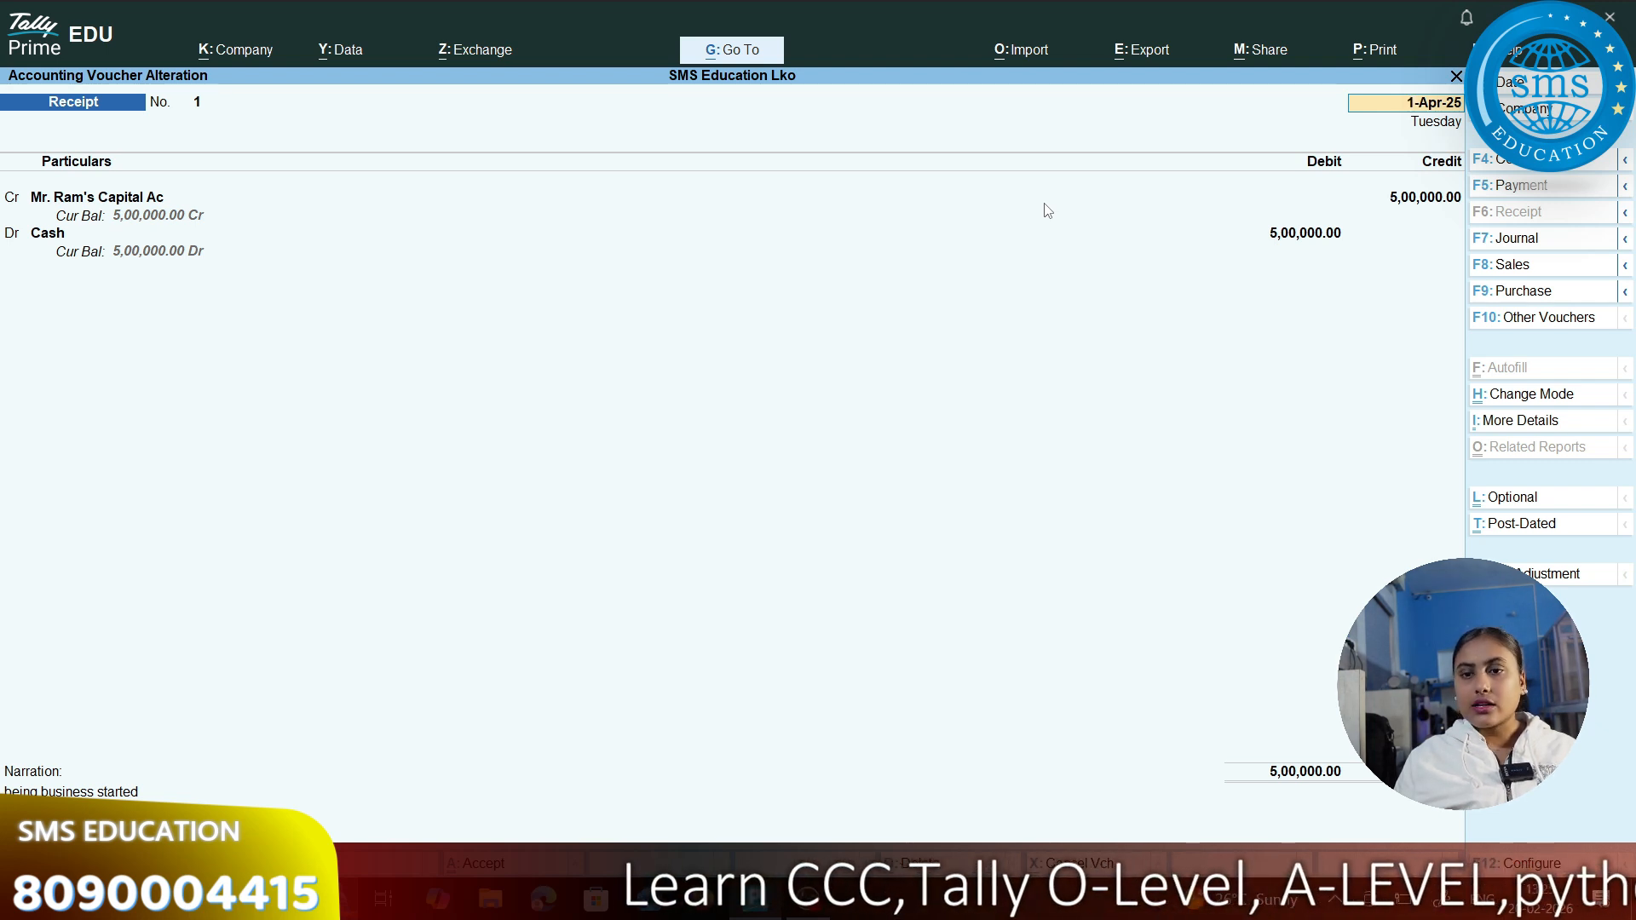
pyautogui.press('pagedown')
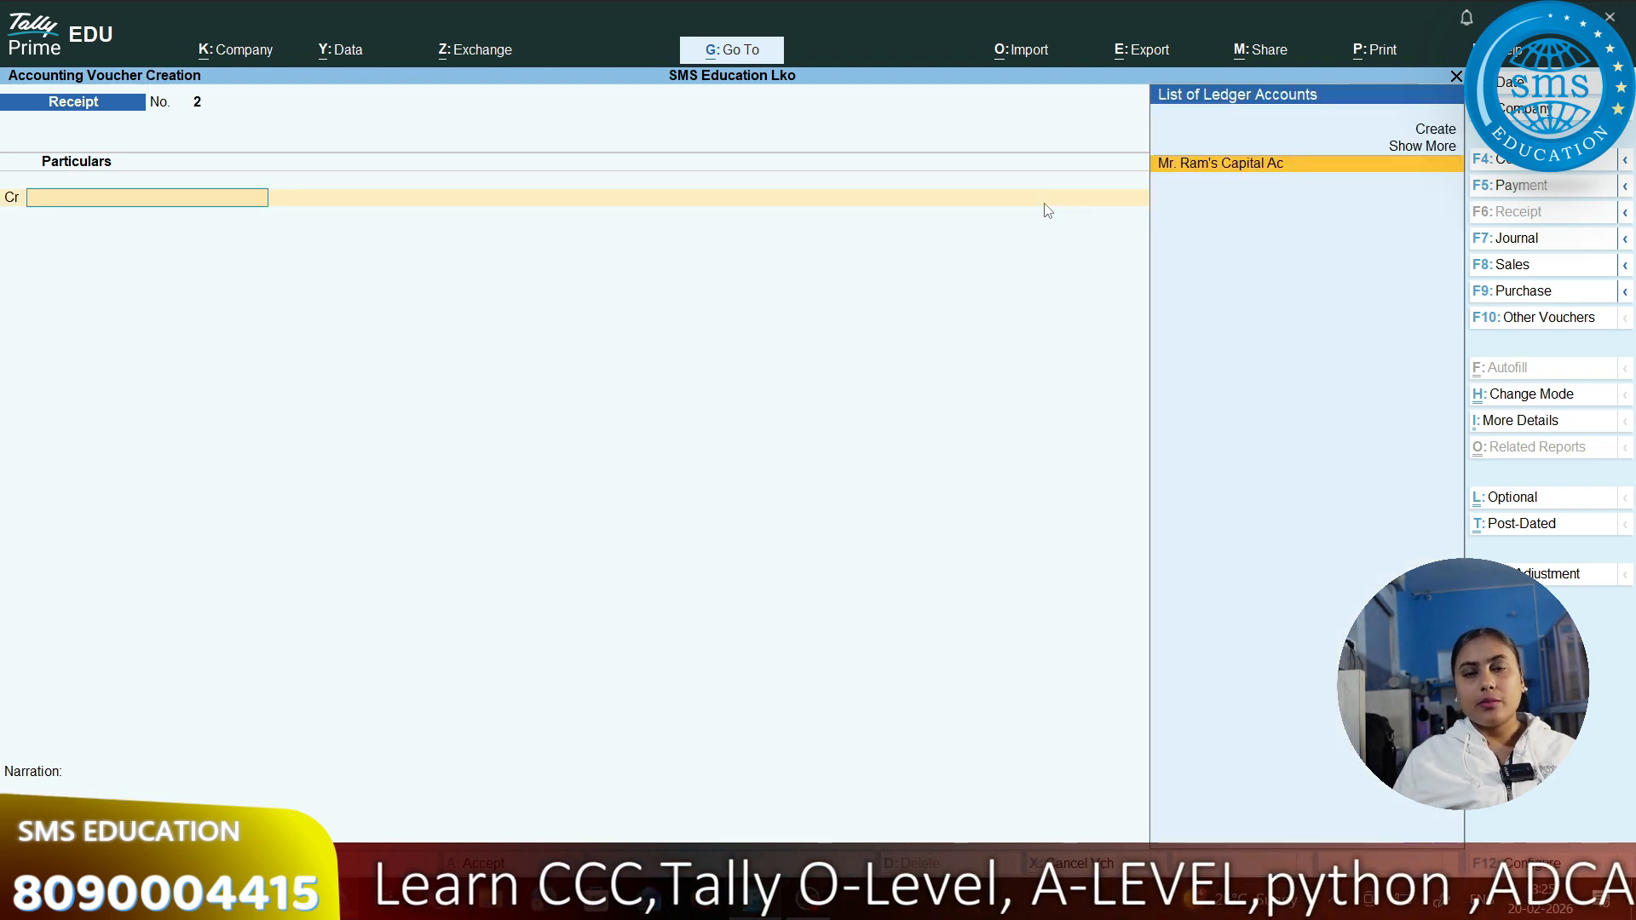
pyautogui.press('Escape')
pyautogui.press('Escape')
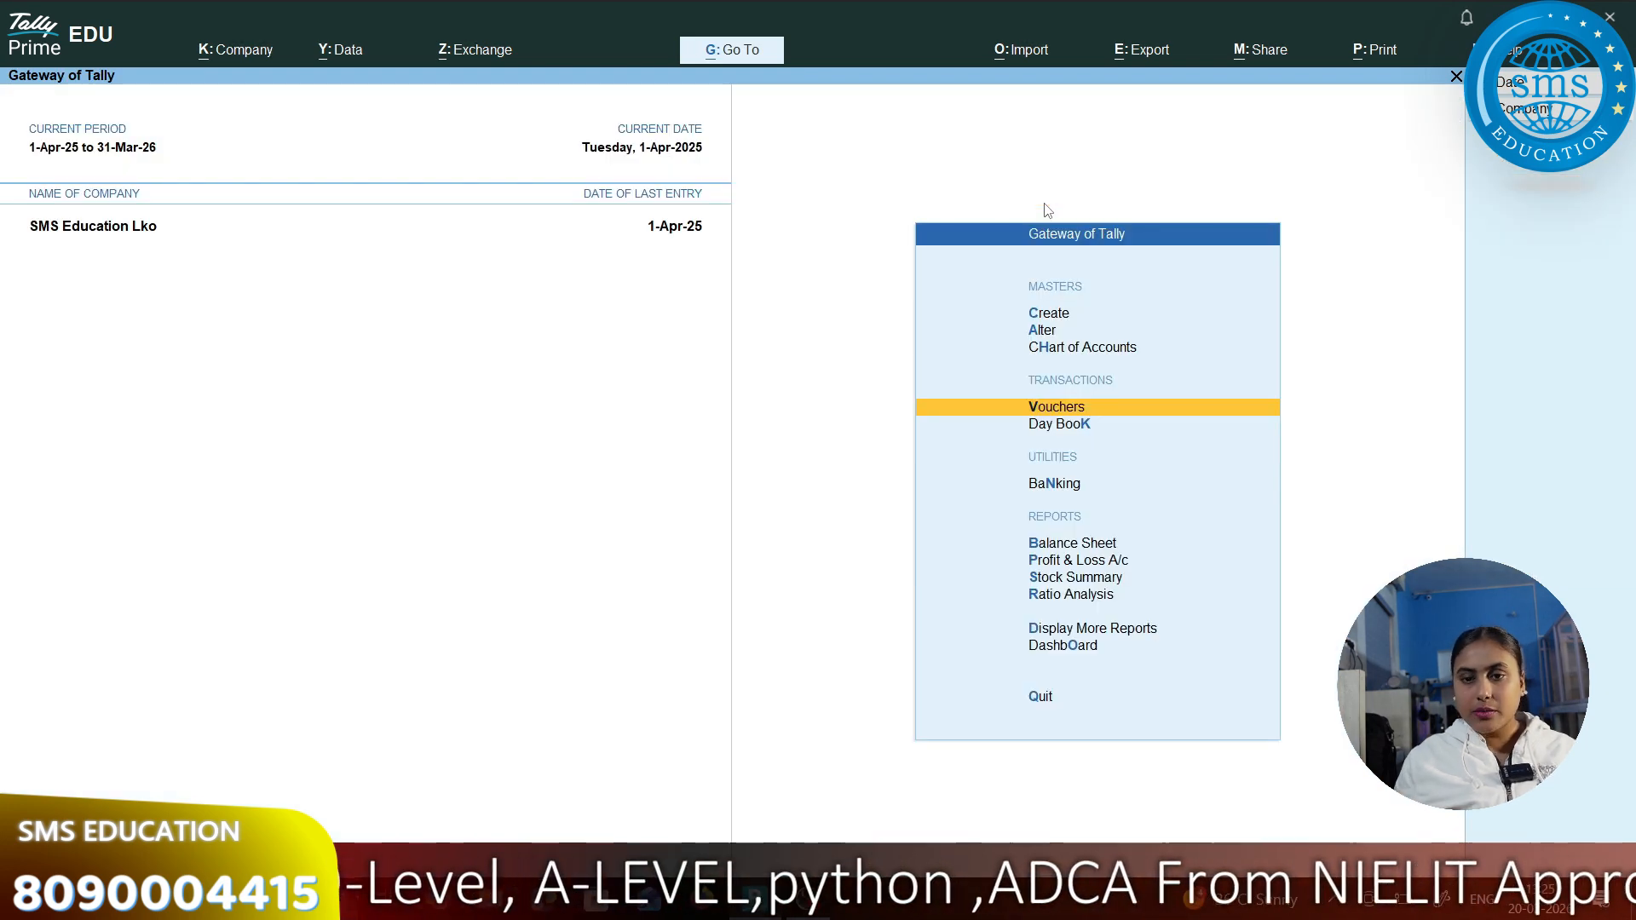
# Check the recorded receipt entry in the Day Book and return to the Gateway of Tally.
pyautogui.press('Down')
pyautogui.press('Return')
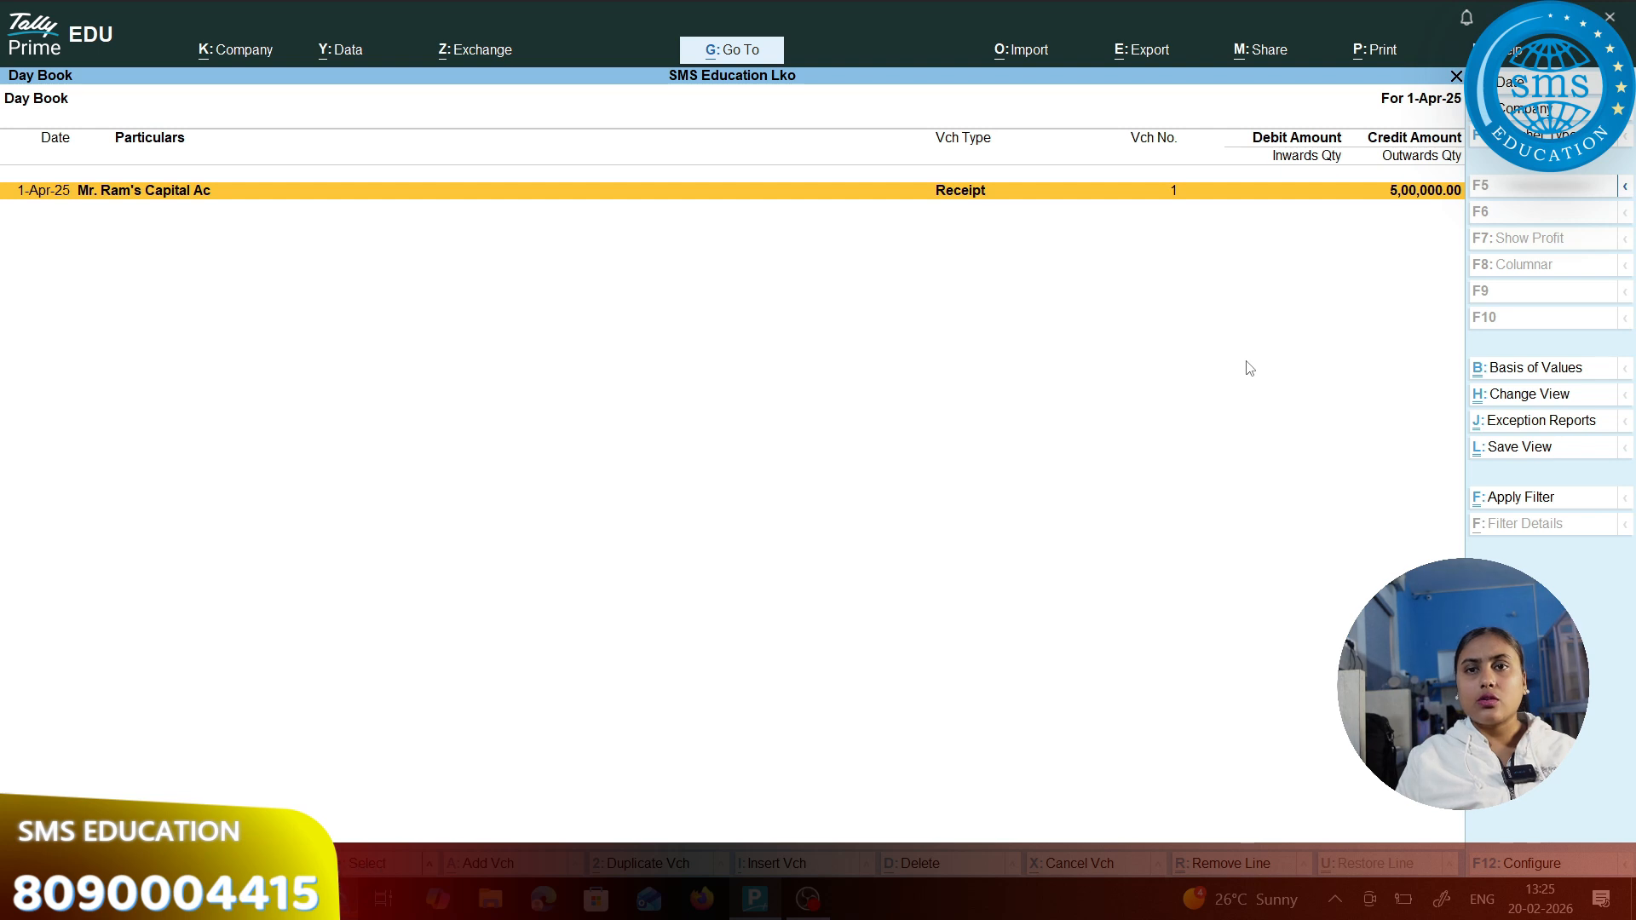
pyautogui.press('Escape')
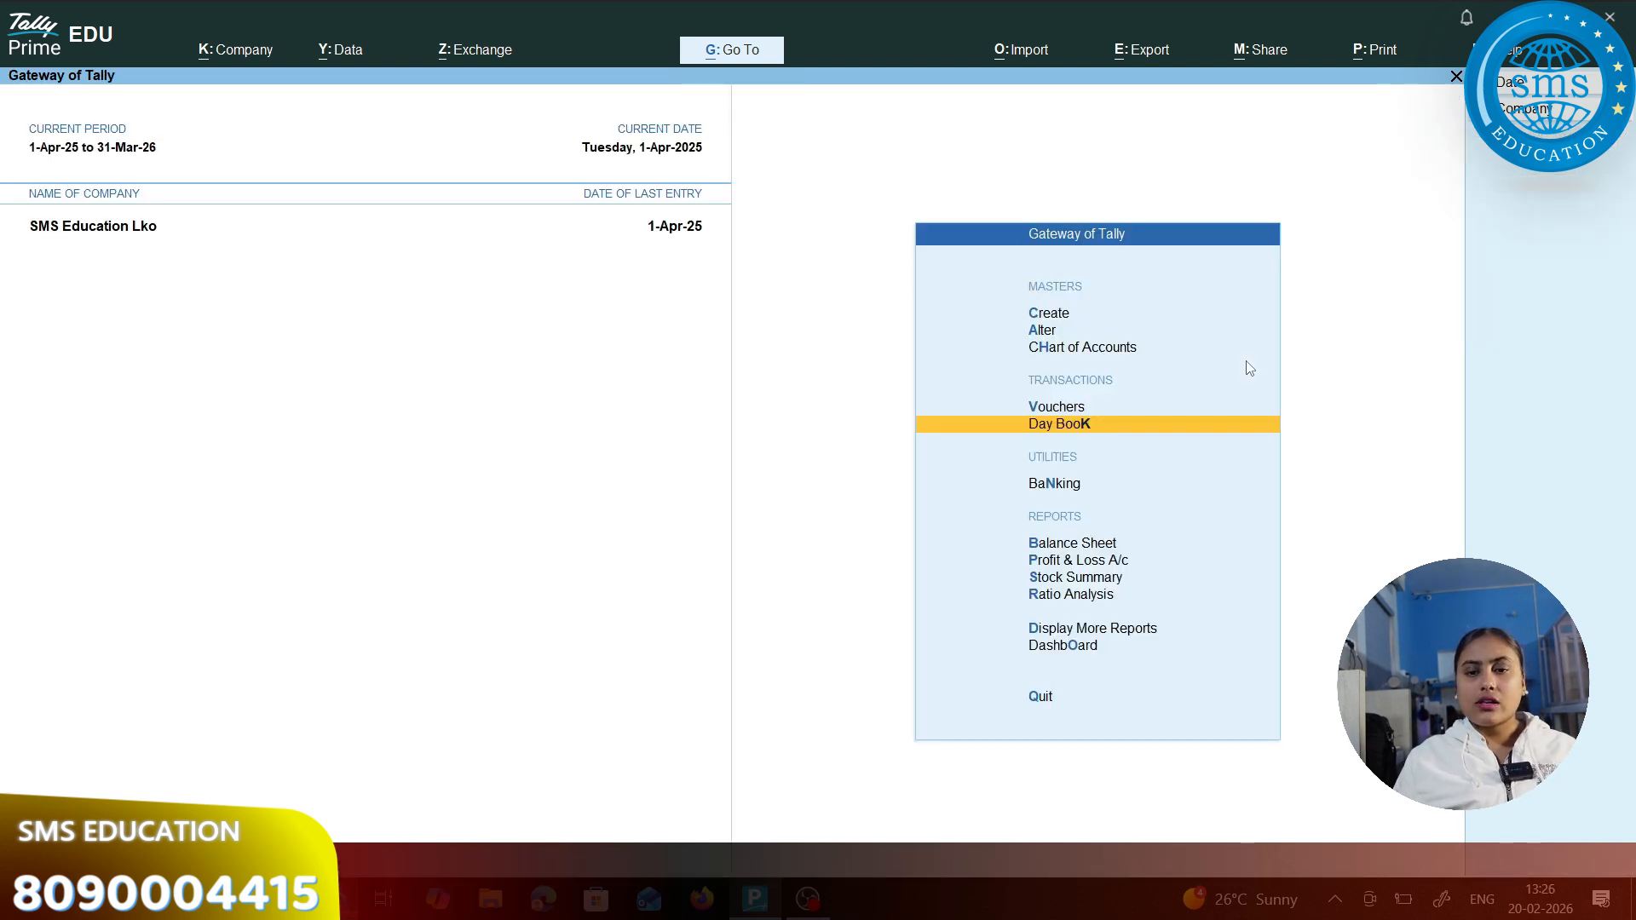
# Display the Trial Balance from the additional reports and show its closing balances ledger-wise.
pyautogui.press('Down')
pyautogui.press('Down')
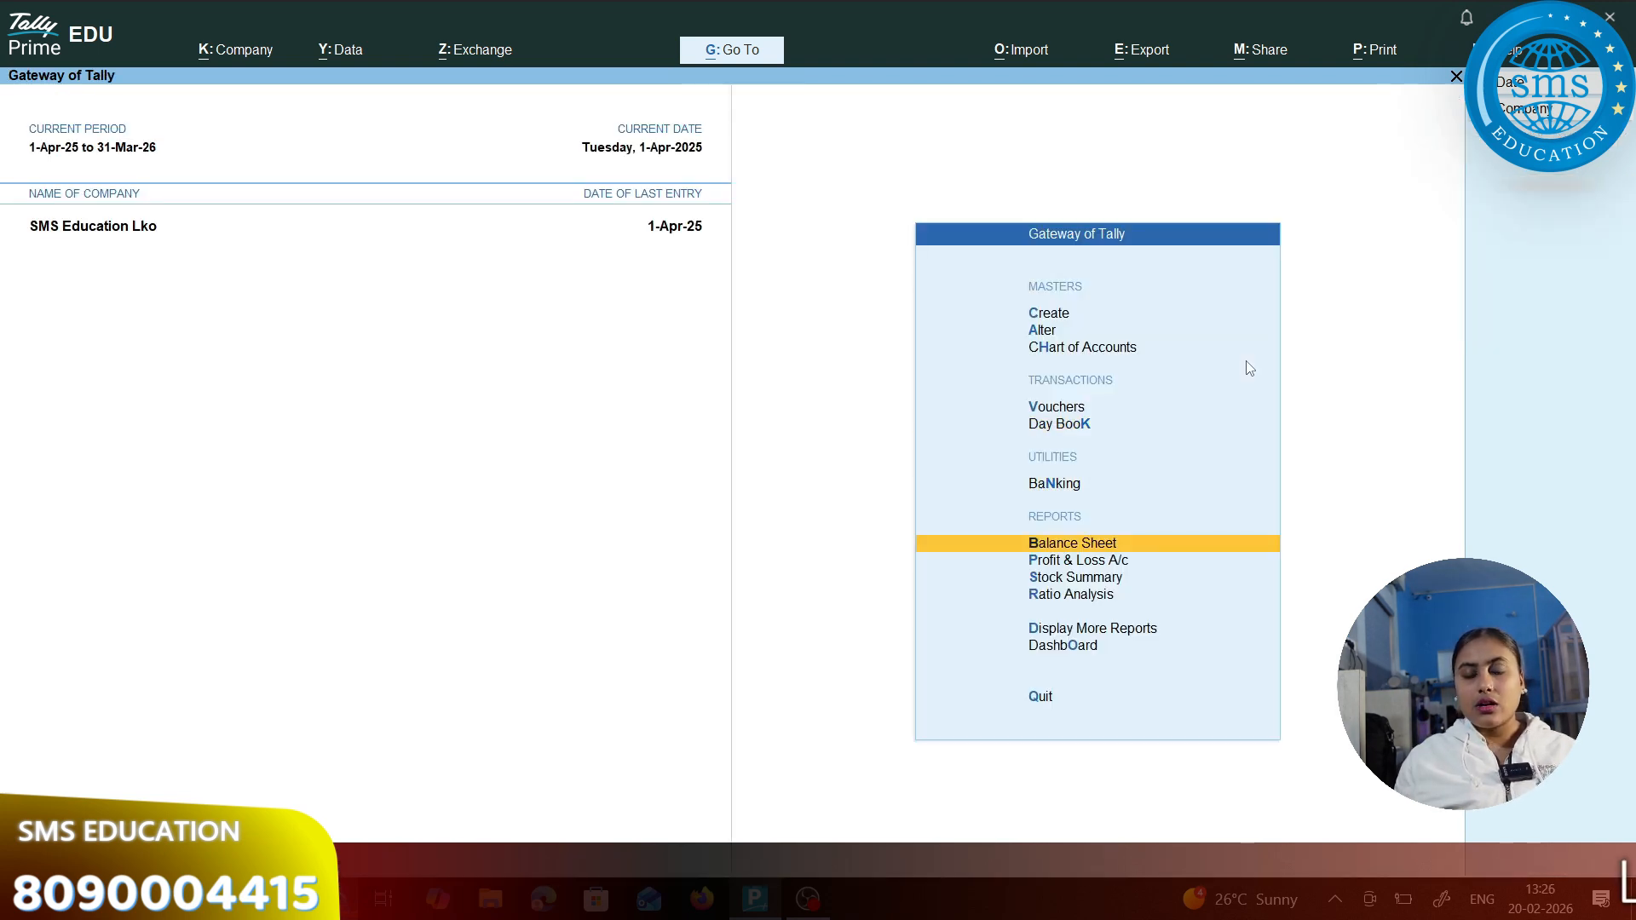
pyautogui.press('Down')
pyautogui.press('Down')
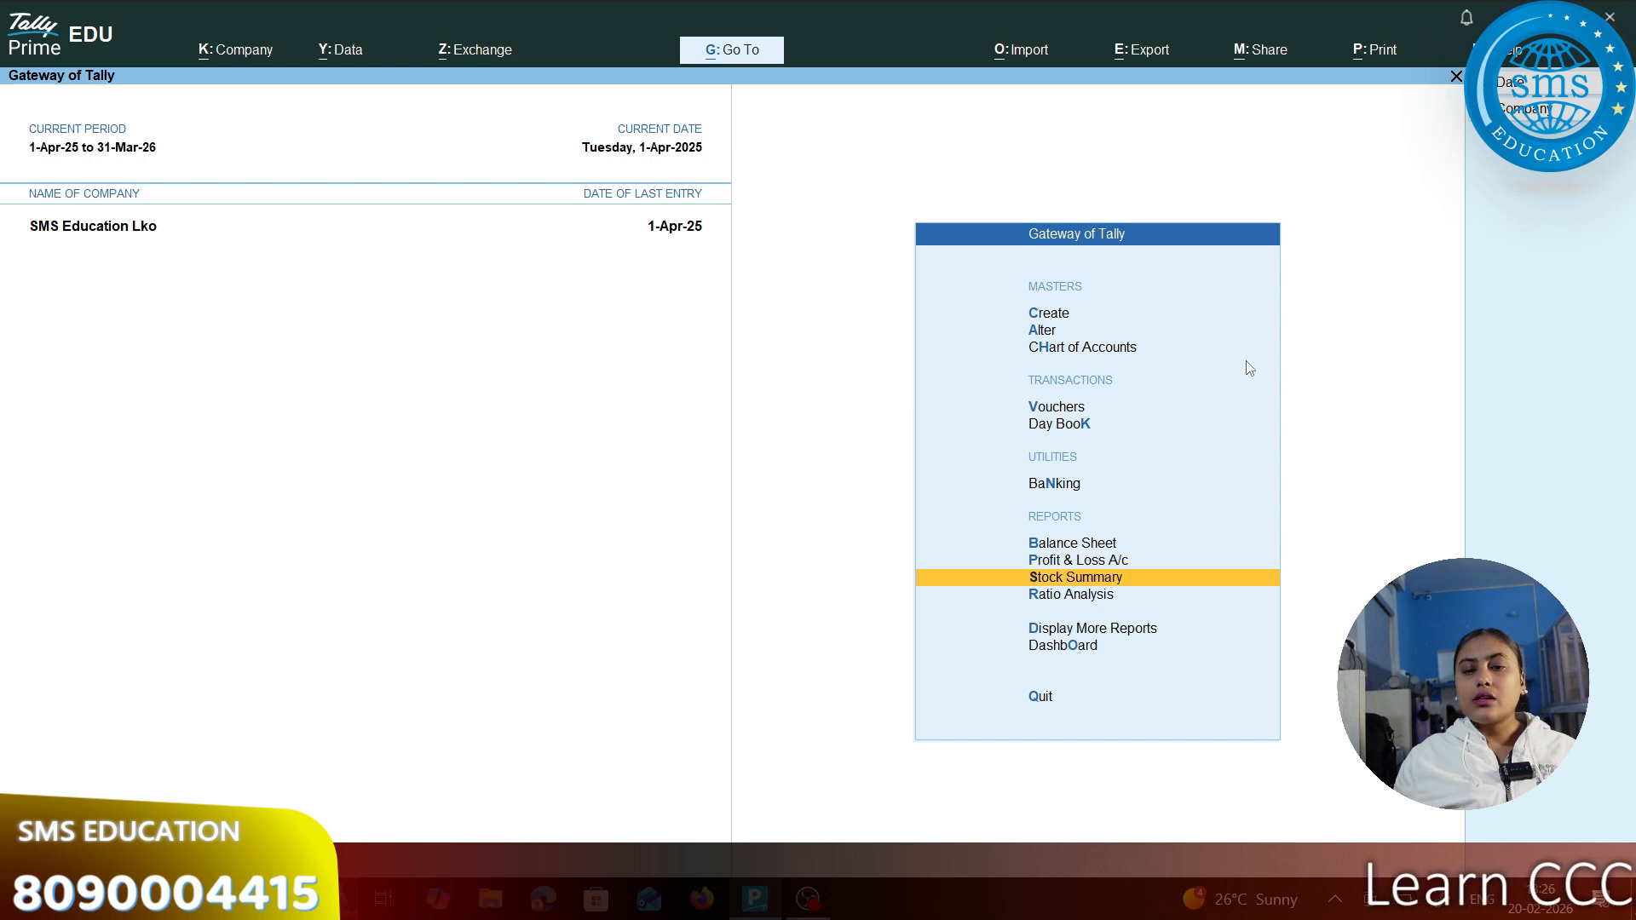
pyautogui.press('Down')
pyautogui.press('Down')
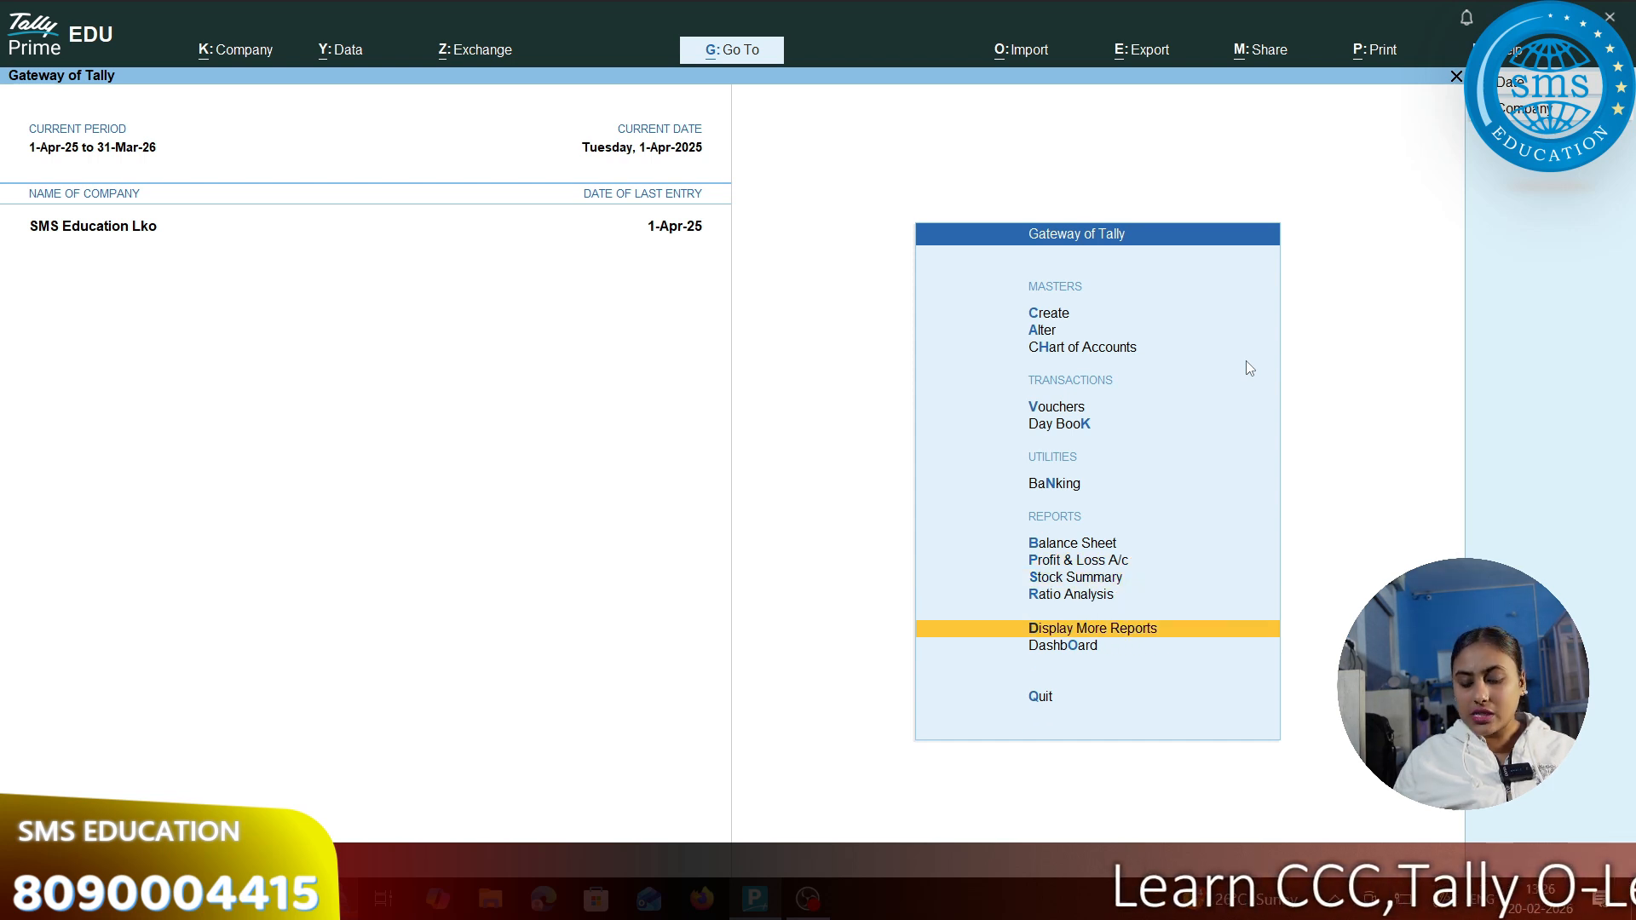
pyautogui.press('Return')
pyautogui.press('Return')
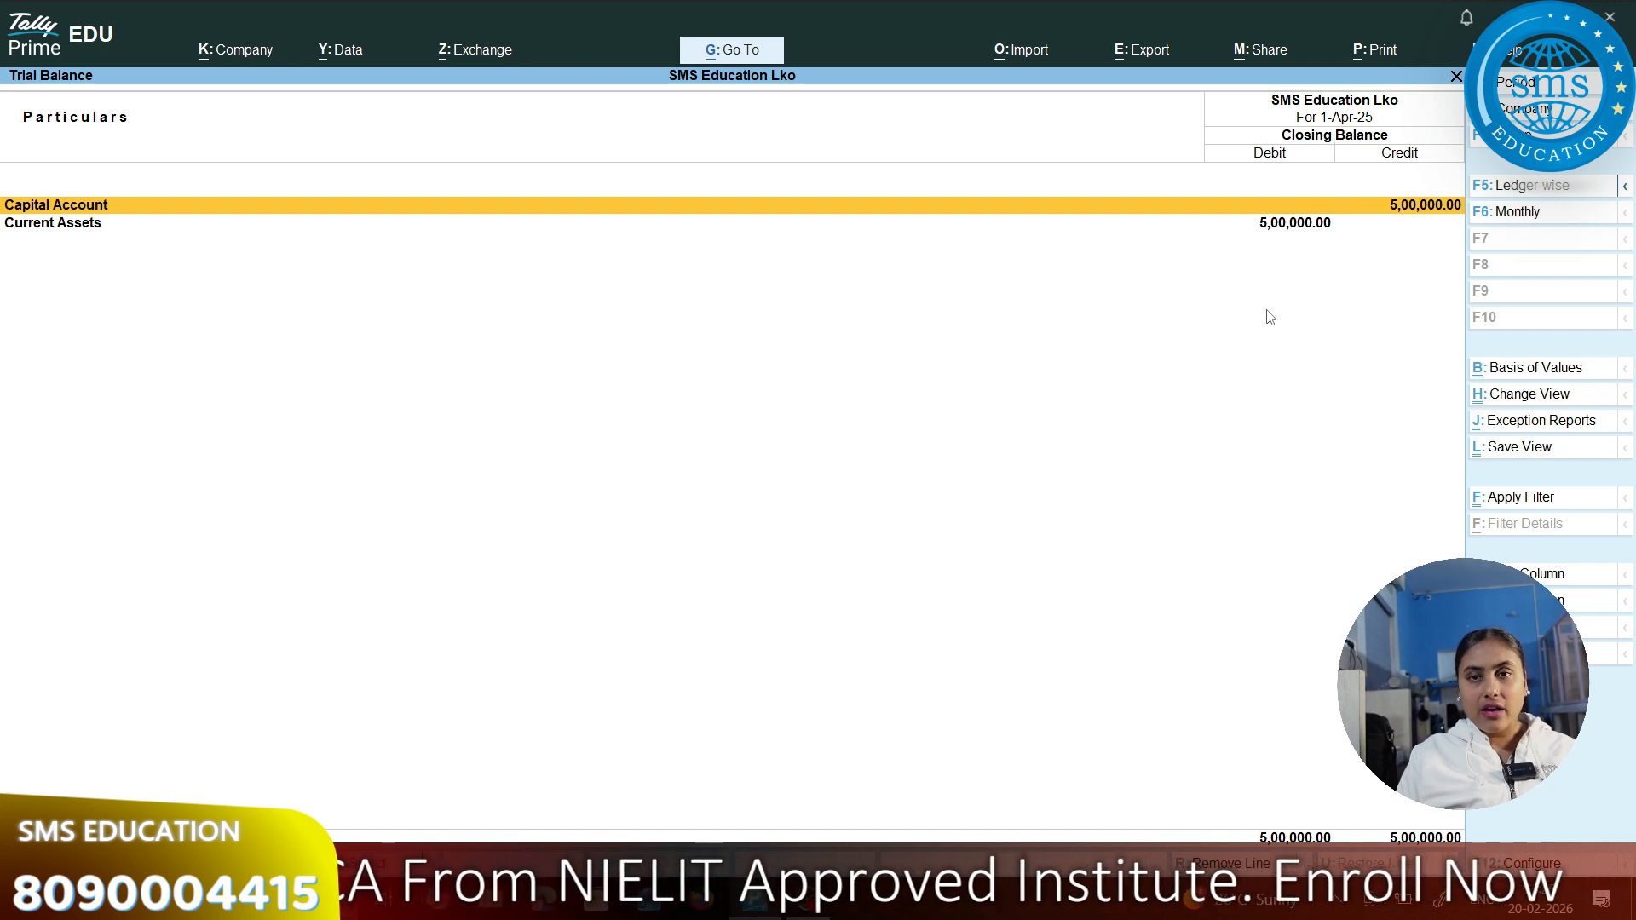
pyautogui.press('F5')
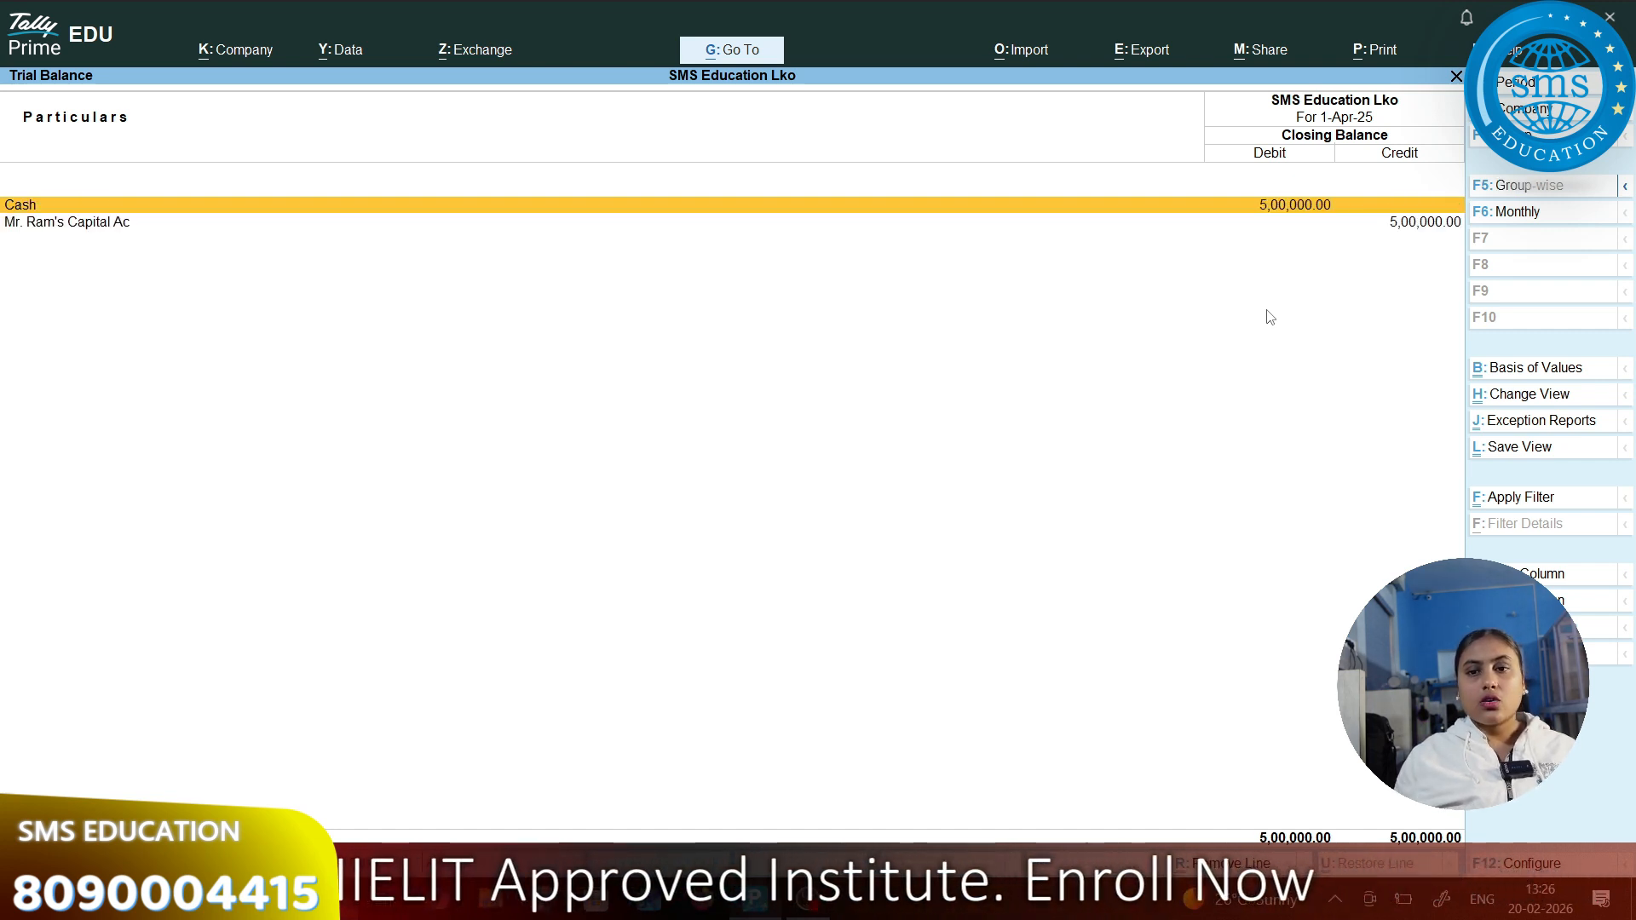